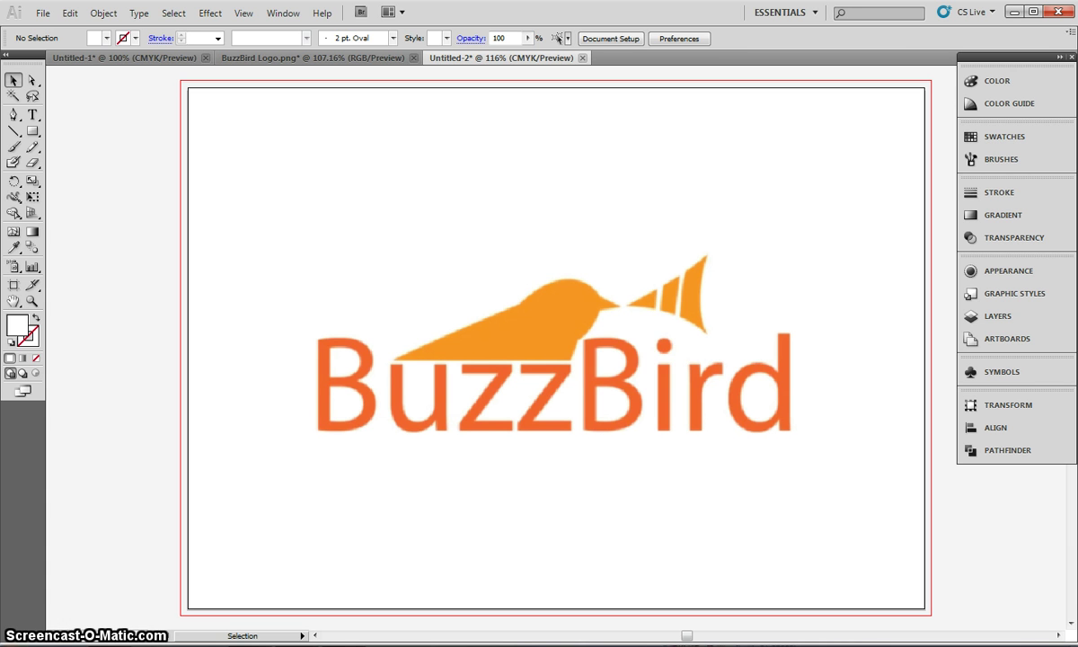
- Compare the three open documents: the finished BuzzBird logo, the blank artboard and the bird photo
left_click(357, 414)
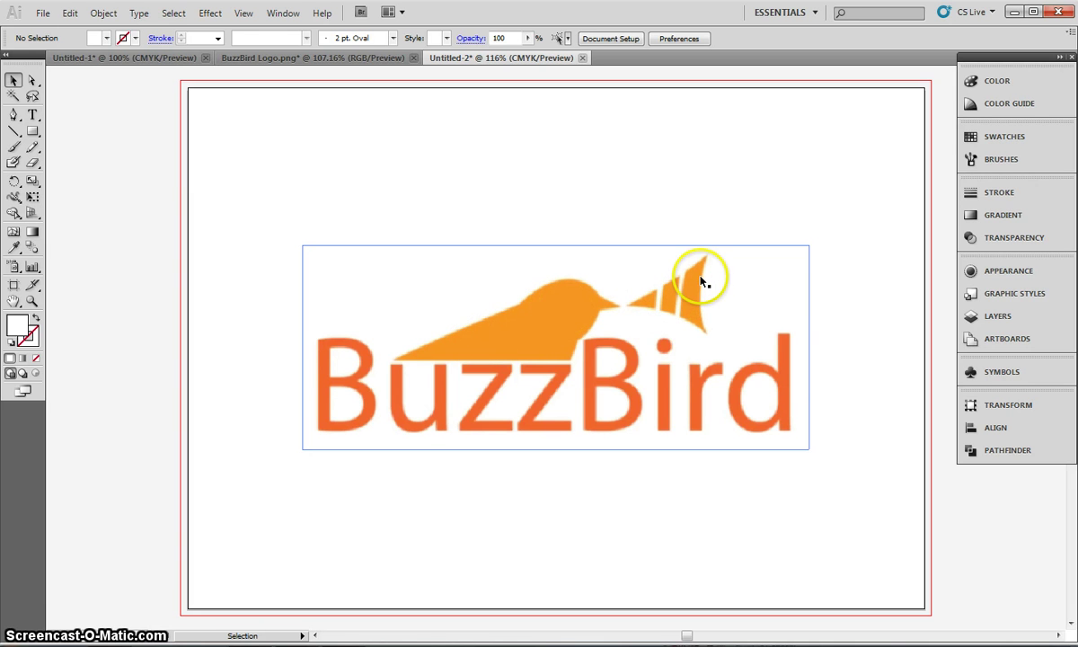
left_click(616, 166)
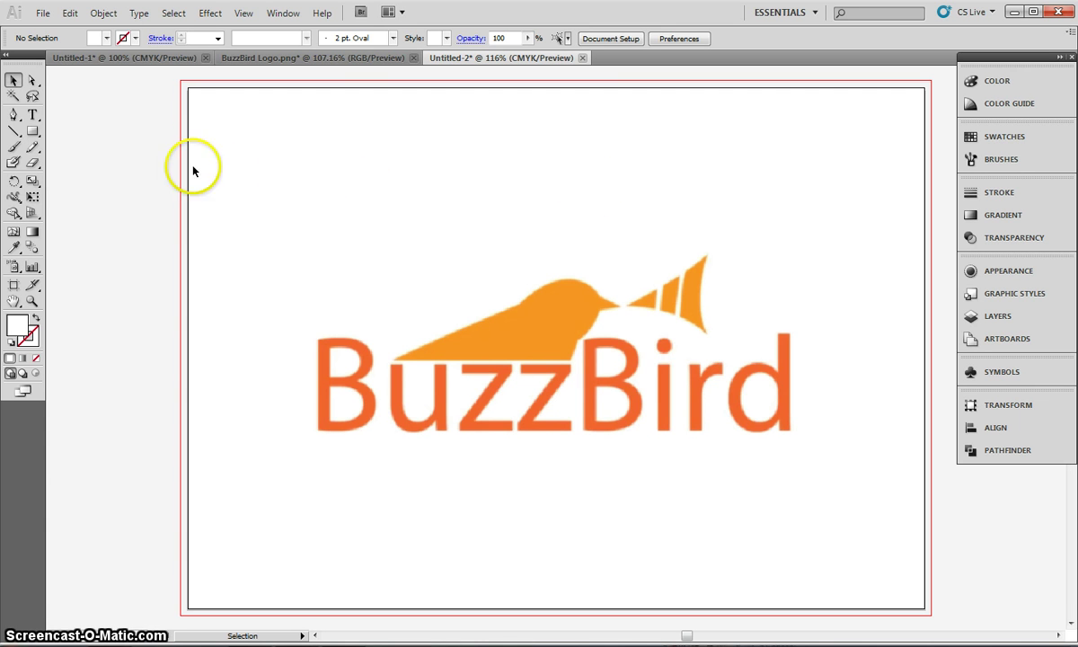
left_click(123, 62)
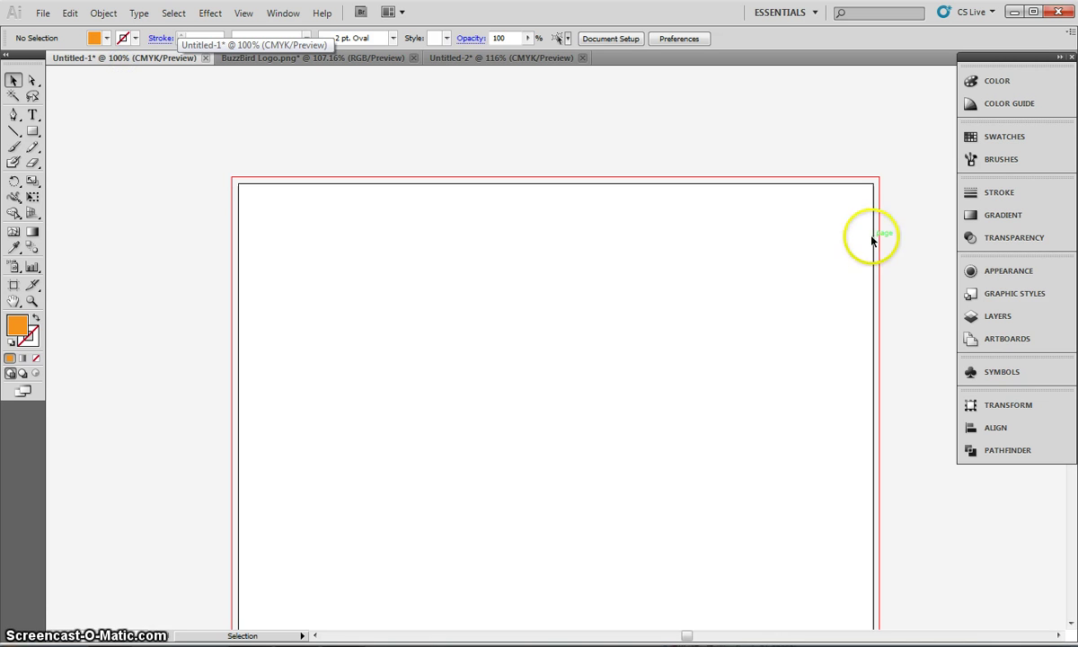
scroll(871, 239, "down", 2)
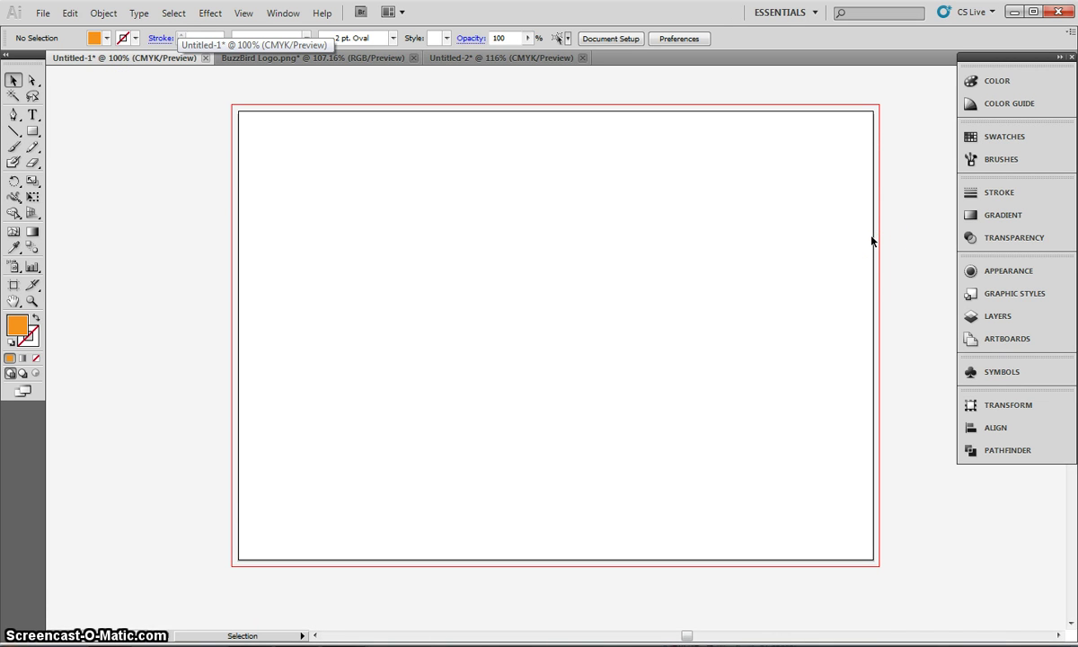
left_click(313, 57)
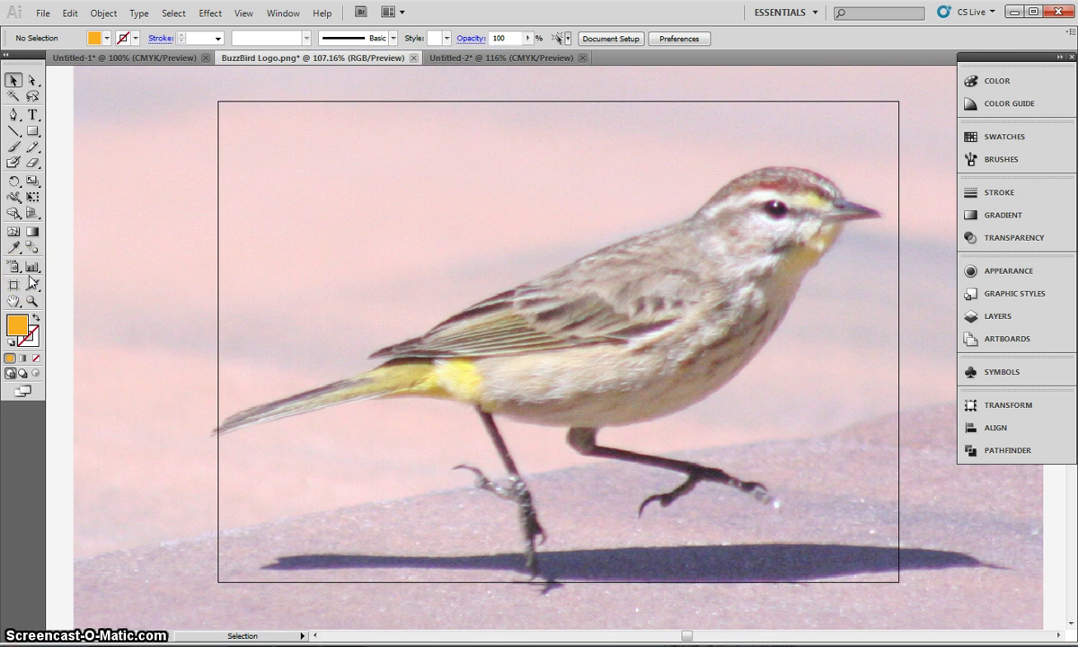
left_click(480, 57)
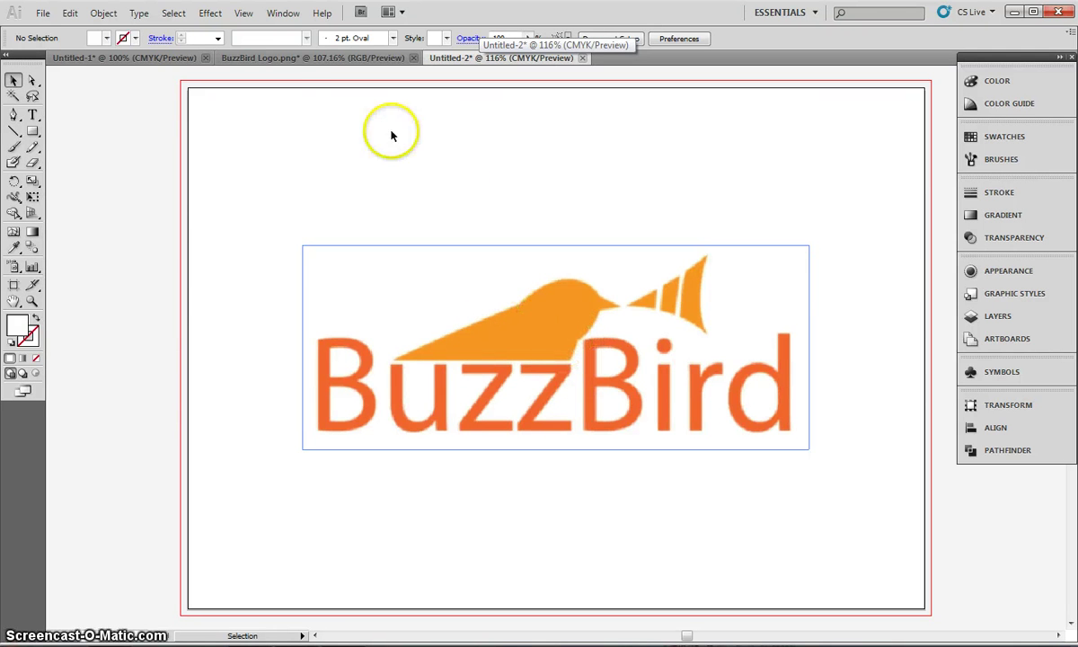
- In the bird photo document, activate the Pen tool and set the fill to None
left_click(285, 56)
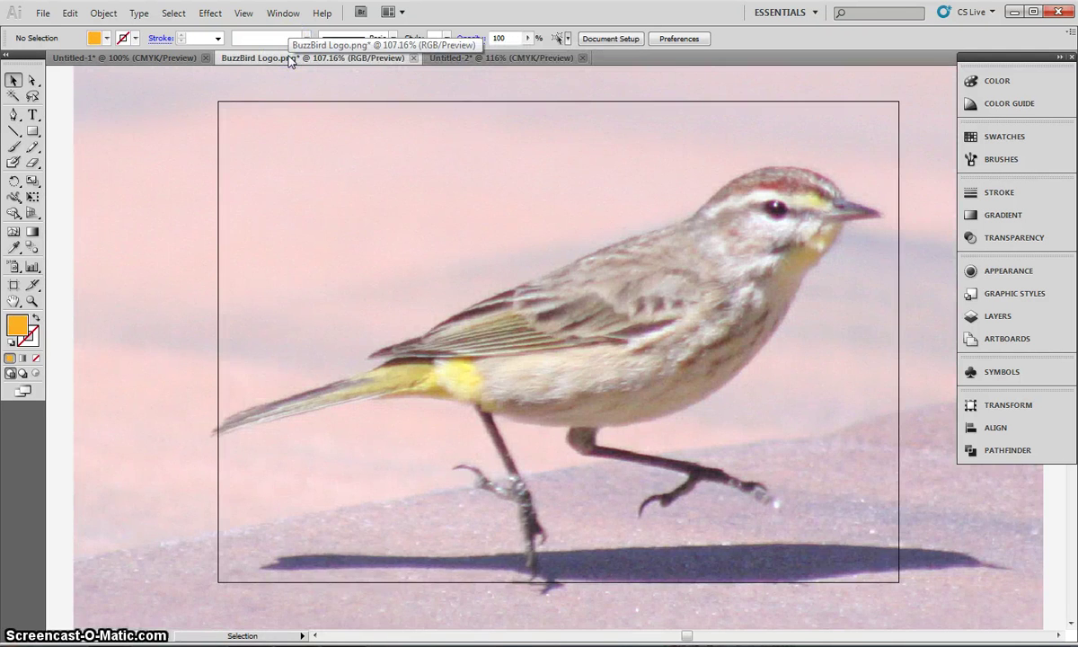
left_click(13, 115)
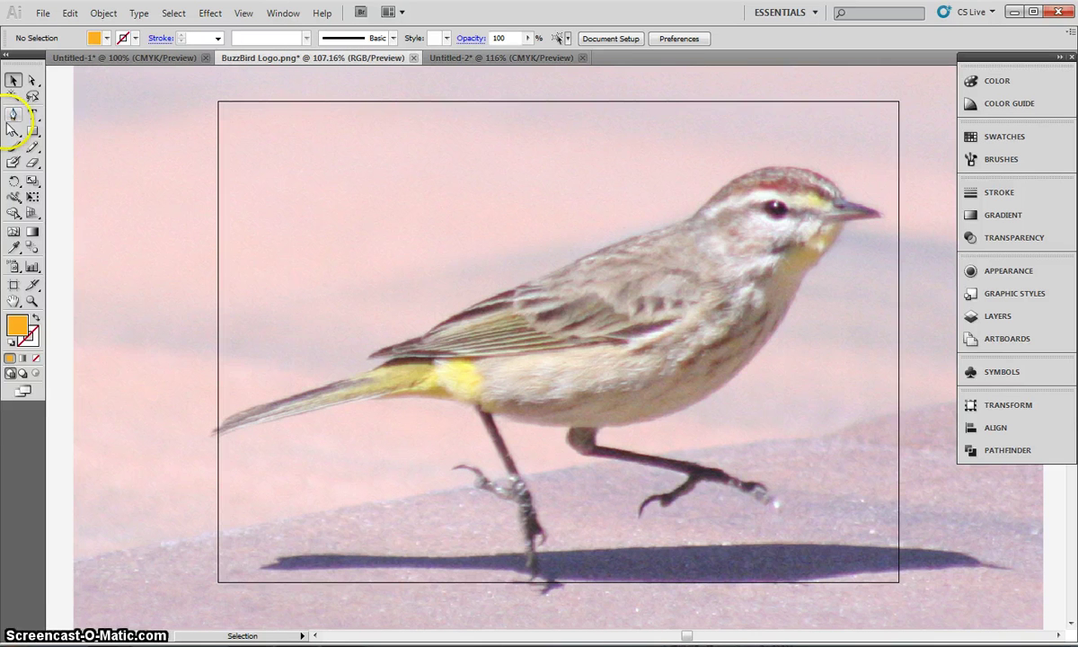
left_click_drag(11, 119, 85, 120)
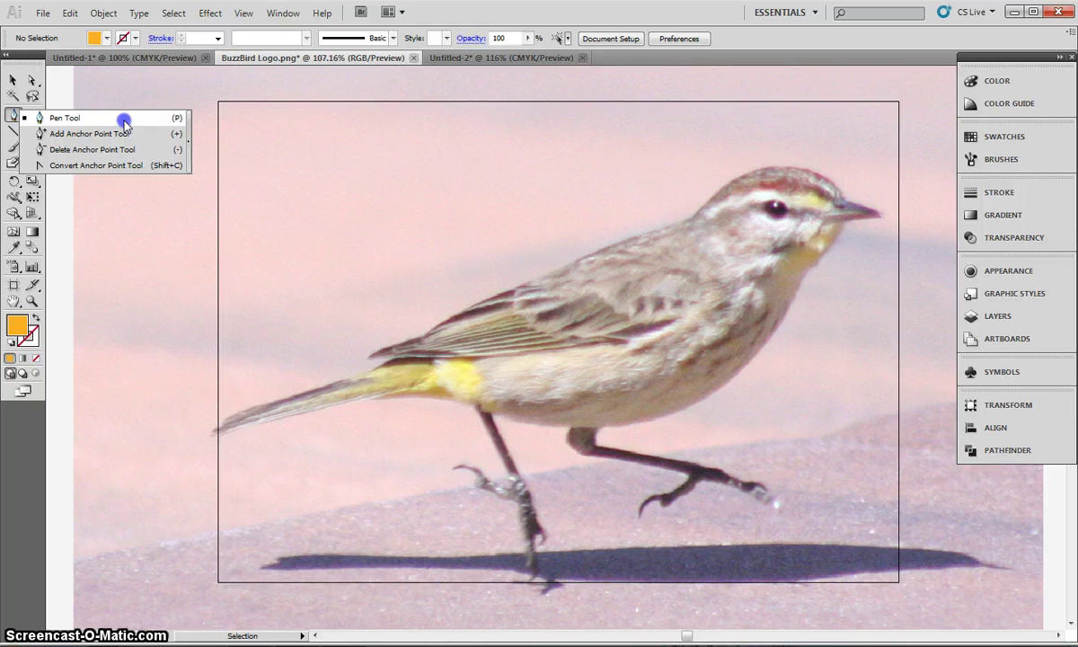
left_click_drag(123, 121, 123, 122)
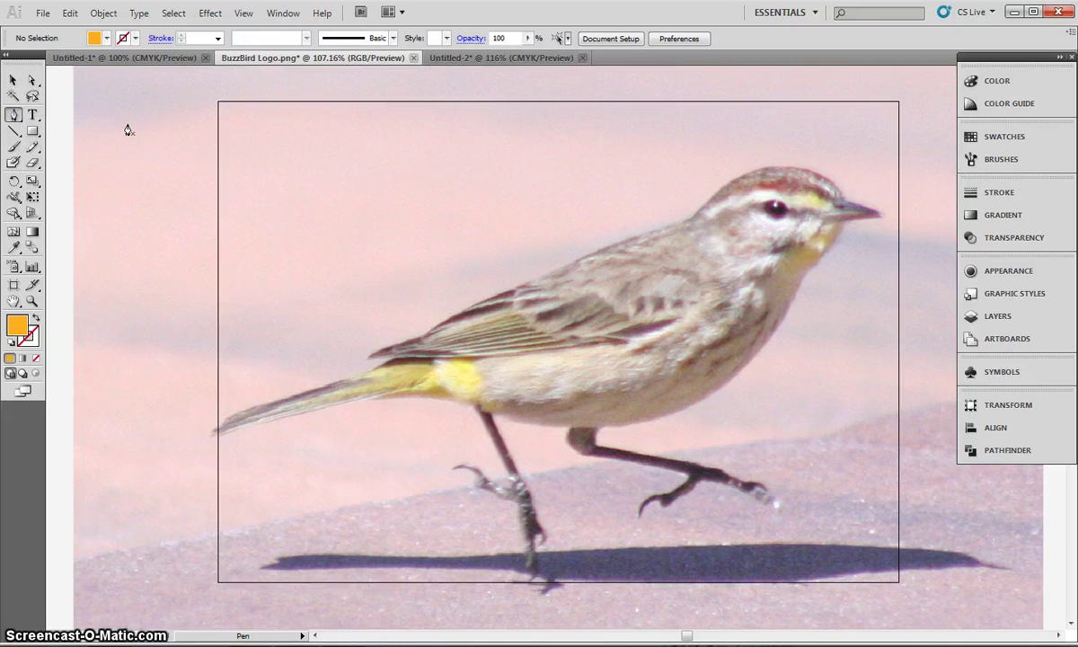
left_click(106, 39)
left_click(9, 54)
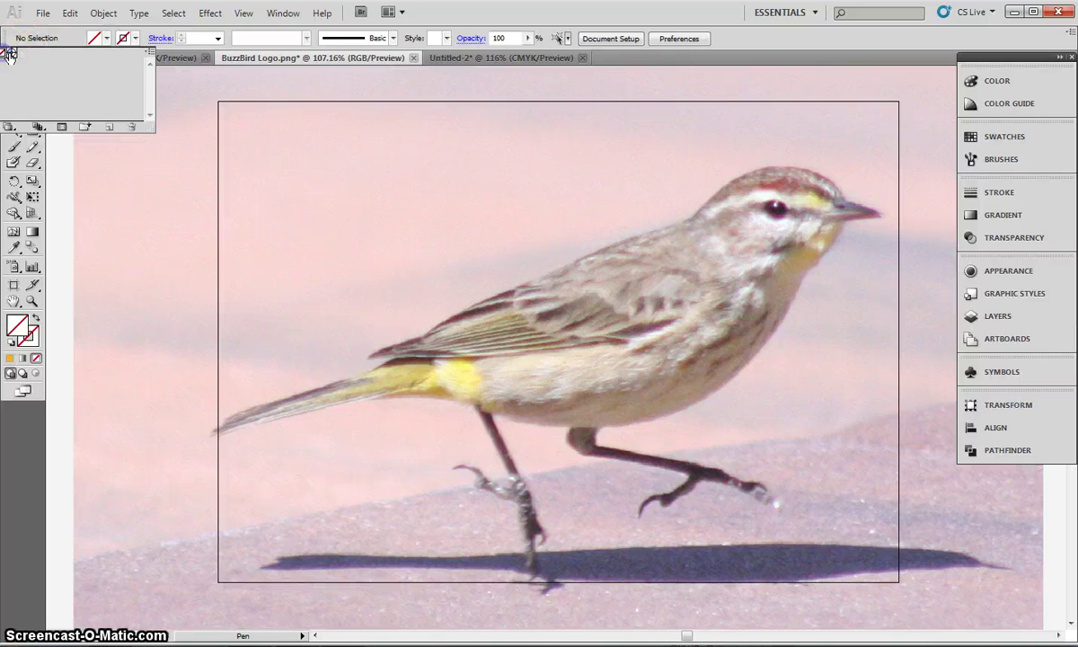
left_click(126, 42)
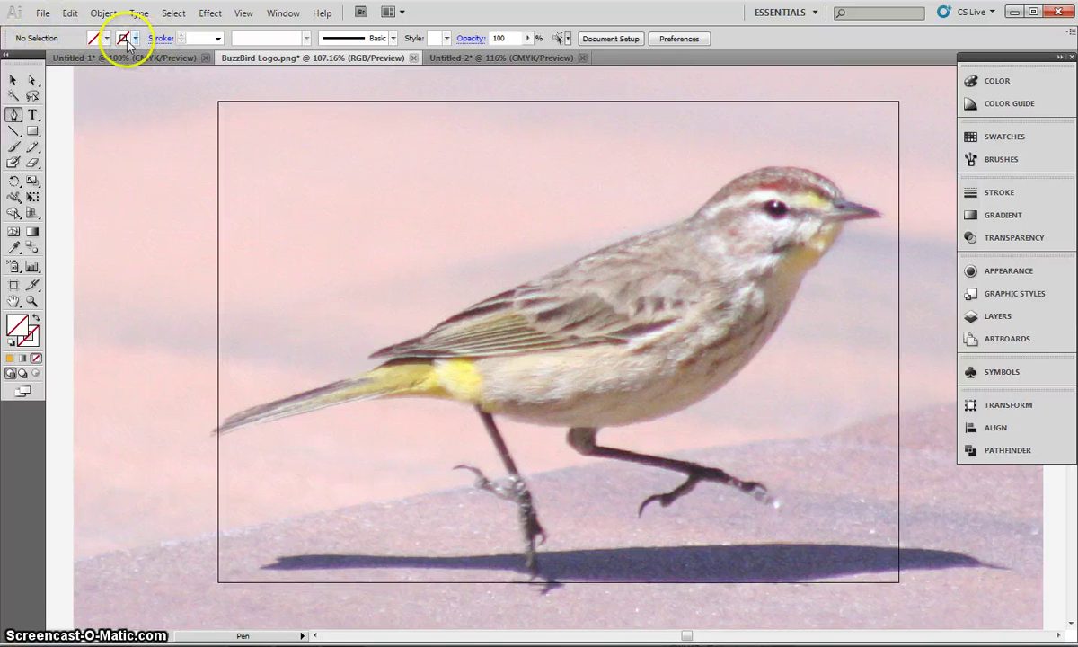
left_click(126, 42)
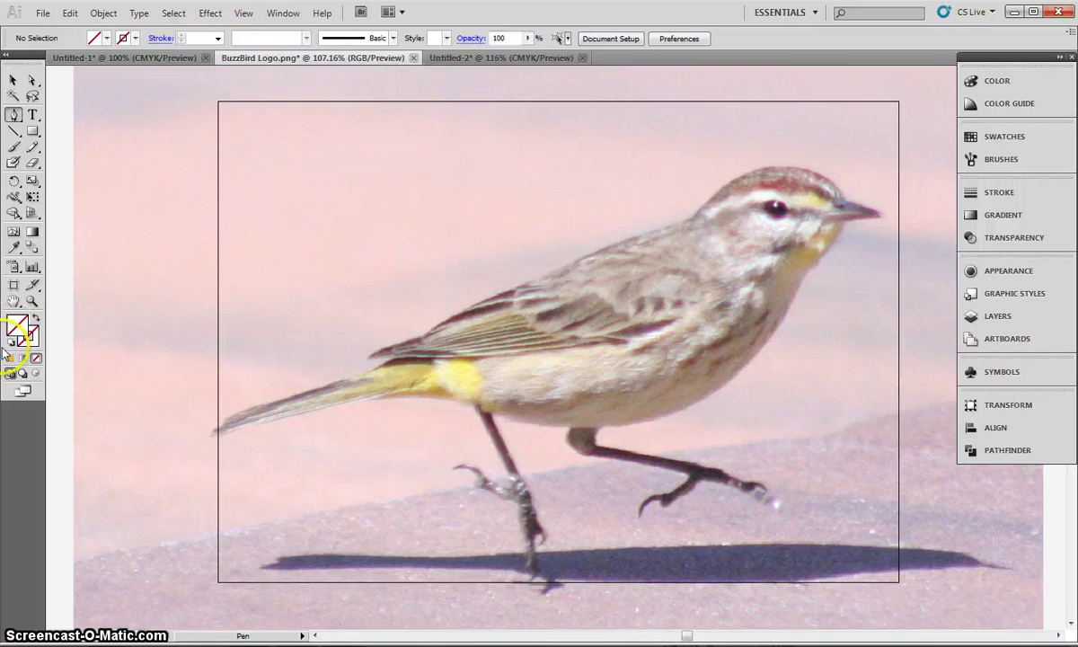
- Set up a pink stroke (M 78.04%, Y 13.33%) with no fill and a weight of 5 pt
left_click(981, 82)
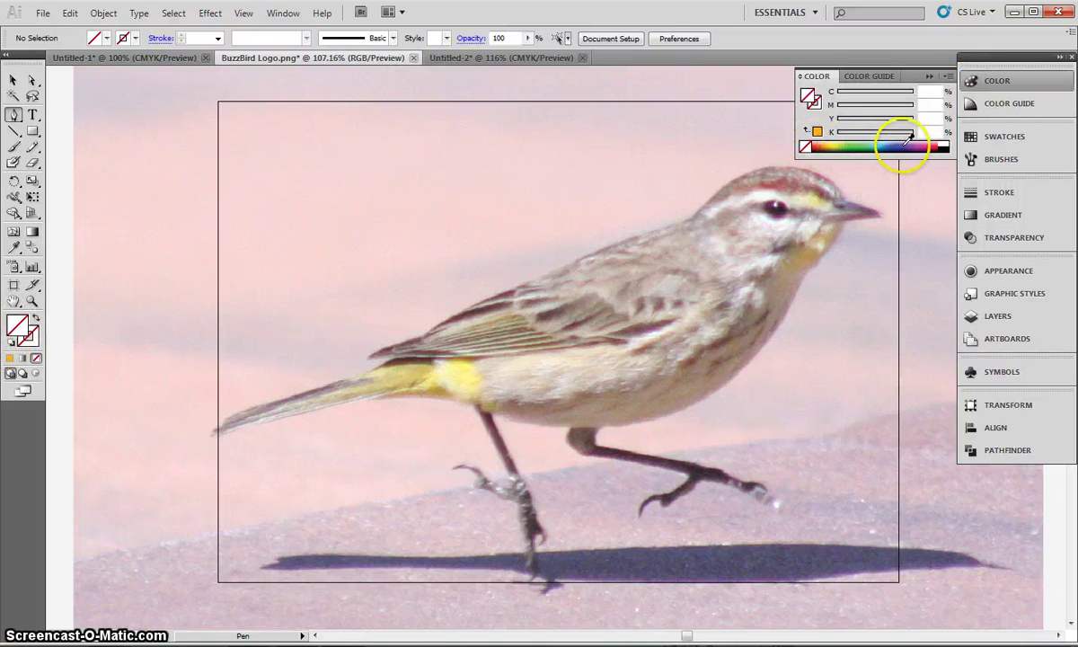
left_click(934, 142)
left_click_drag(939, 137, 931, 140)
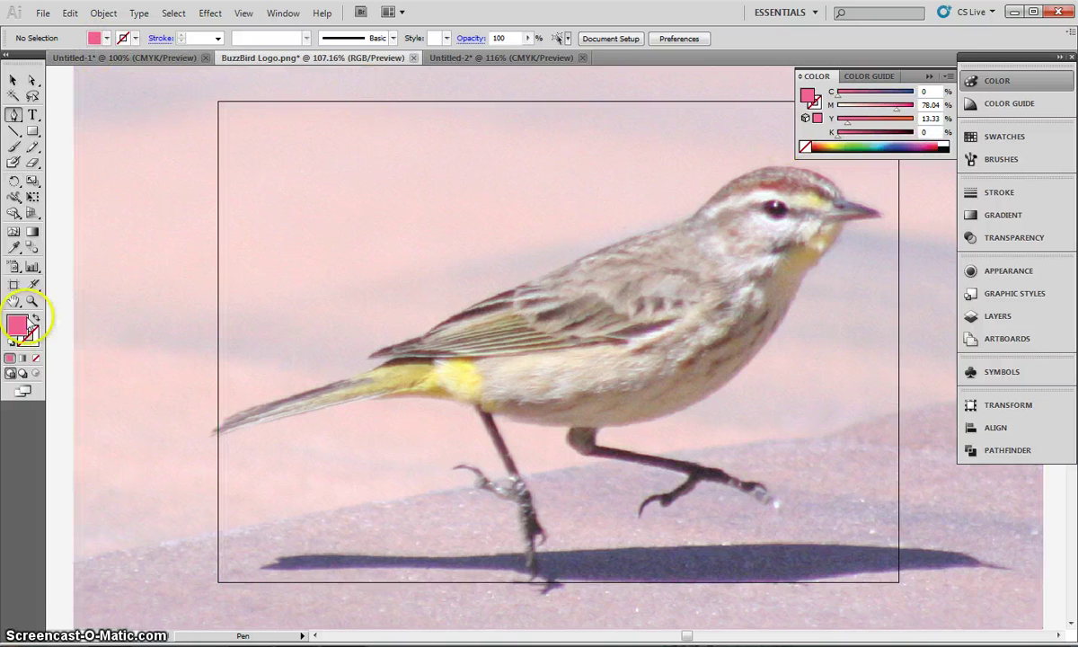
left_click(34, 319)
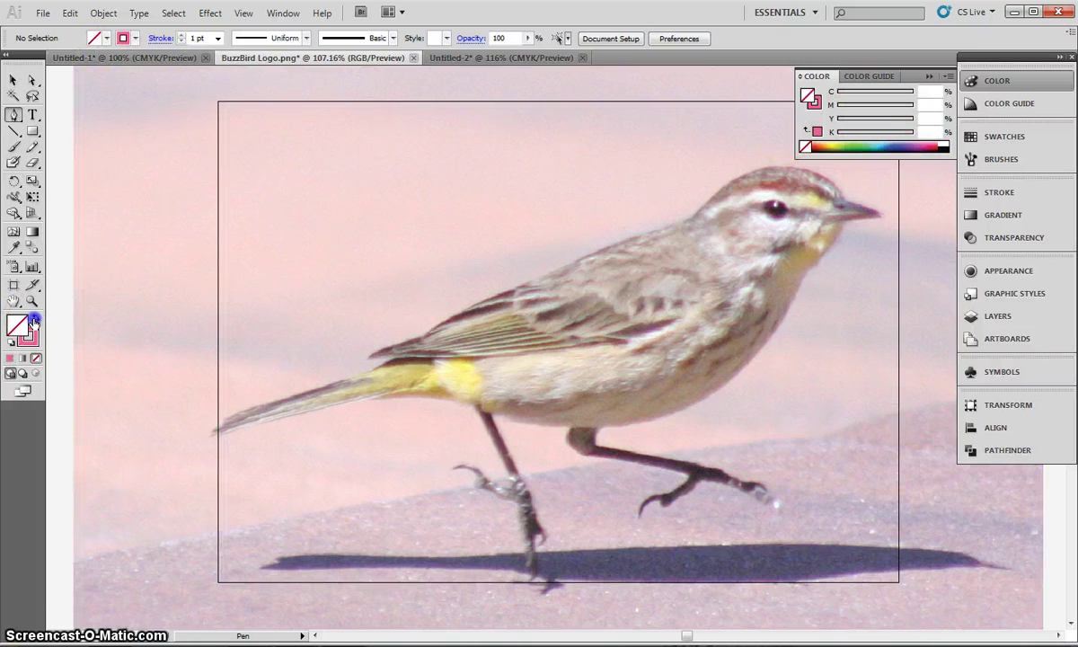
left_click(182, 36)
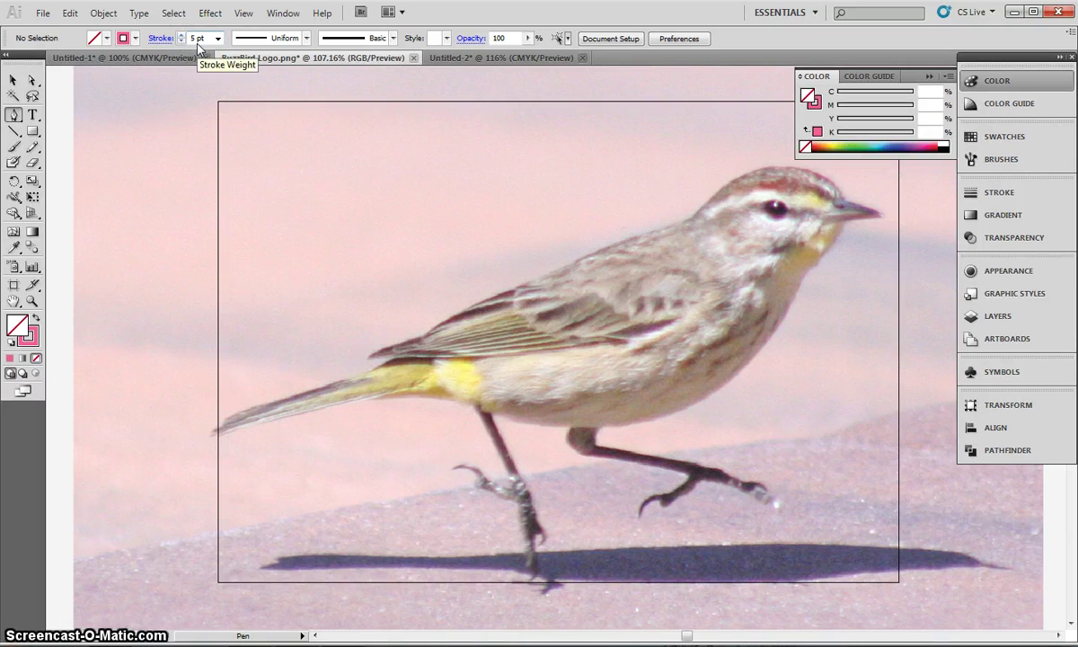
left_click(928, 77)
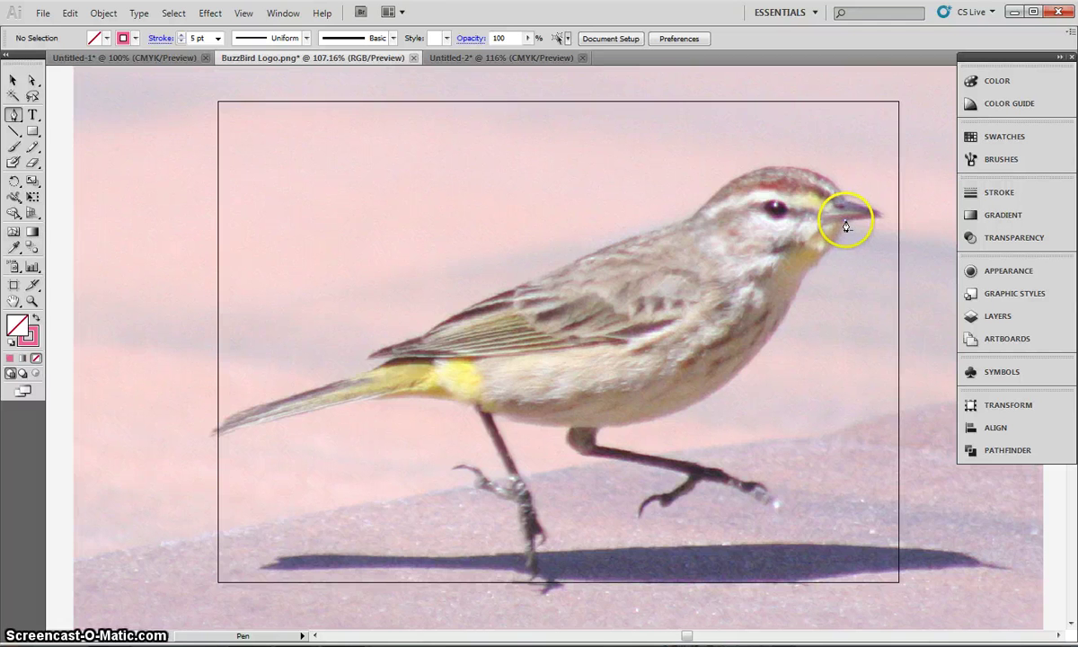
- Trace the bird's beak with straight segments and its head with a curve ending at the nape, using the Pen tool
left_click_drag(845, 225, 691, 217)
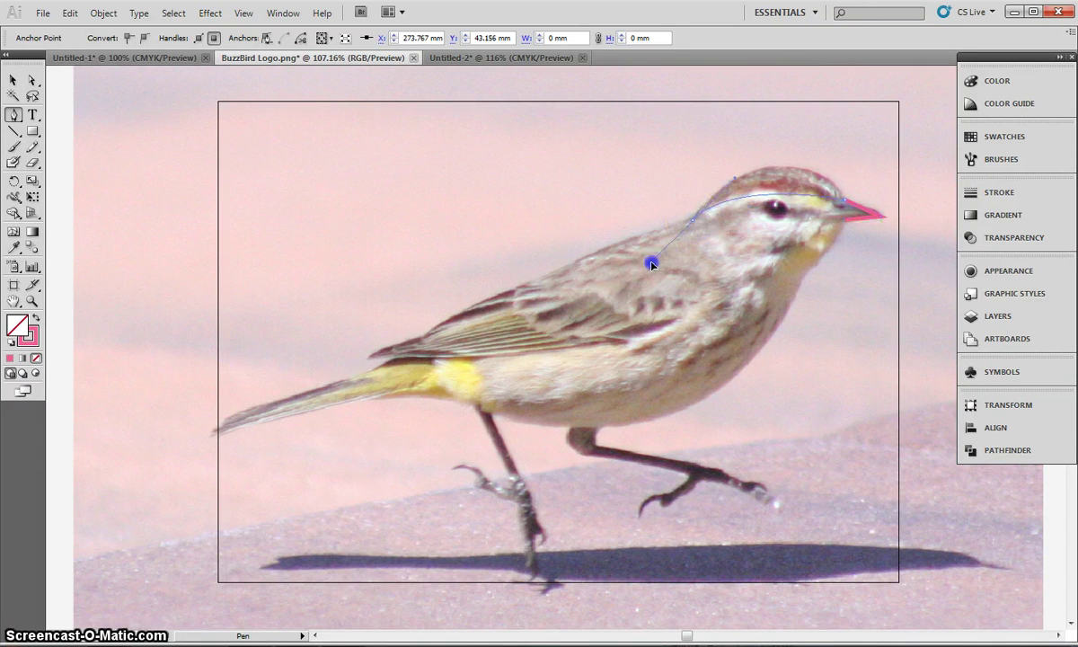
left_click_drag(596, 279, 599, 328)
left_click_drag(600, 330, 599, 329)
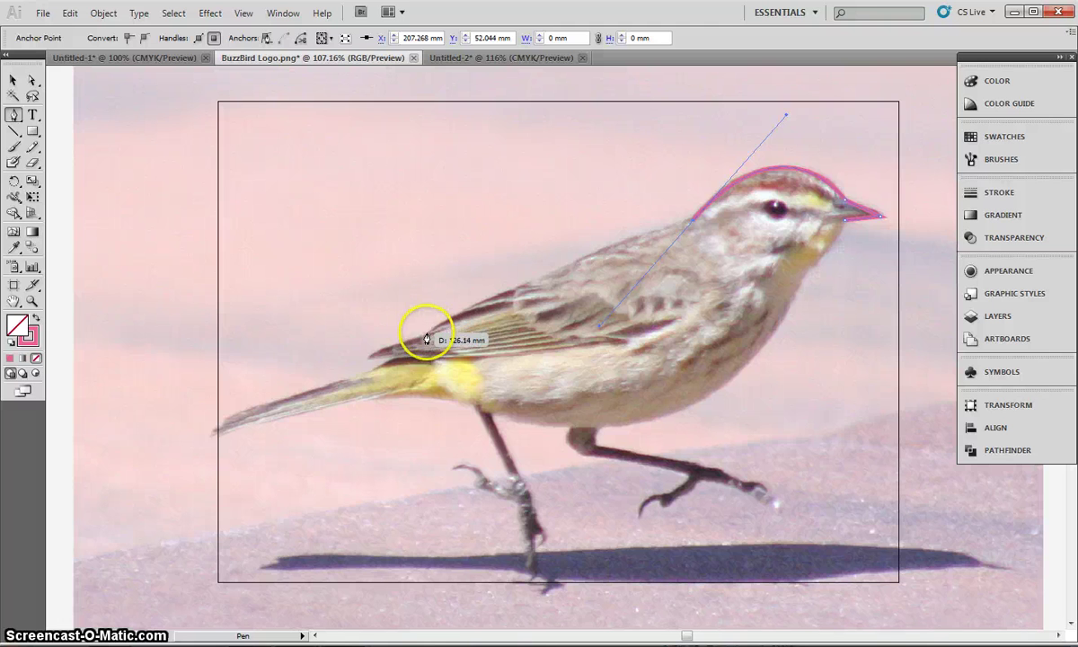
mouse_move(428, 331)
left_mouse_down()
mouse_move(426, 357)
mouse_move(397, 391)
mouse_move(252, 324)
mouse_move(262, 449)
left_mouse_up()
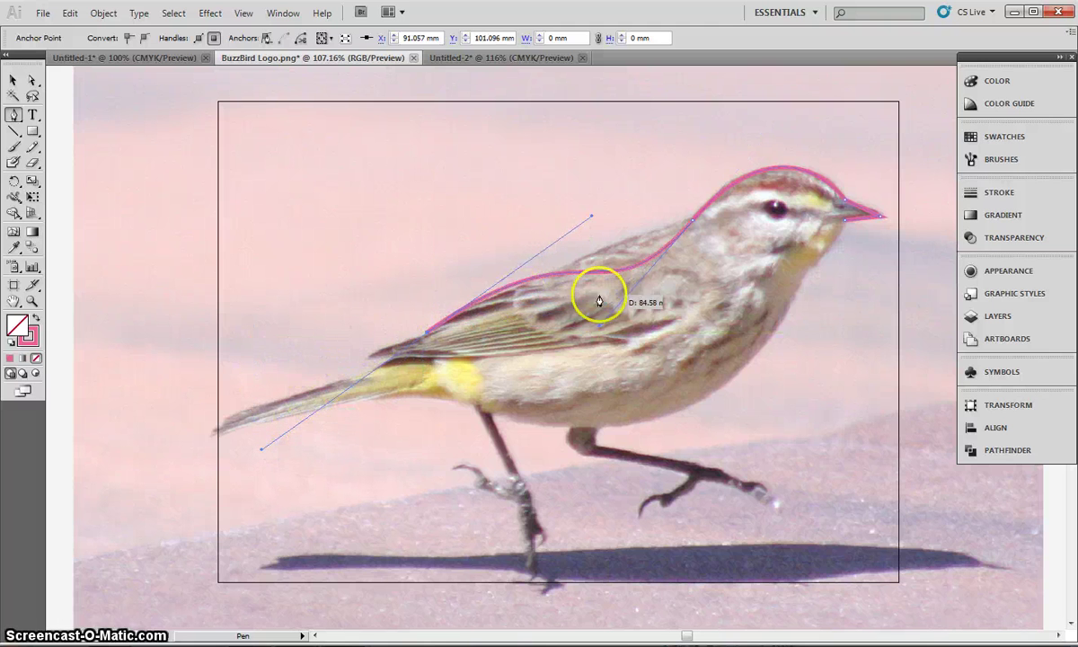
key("ctrl")
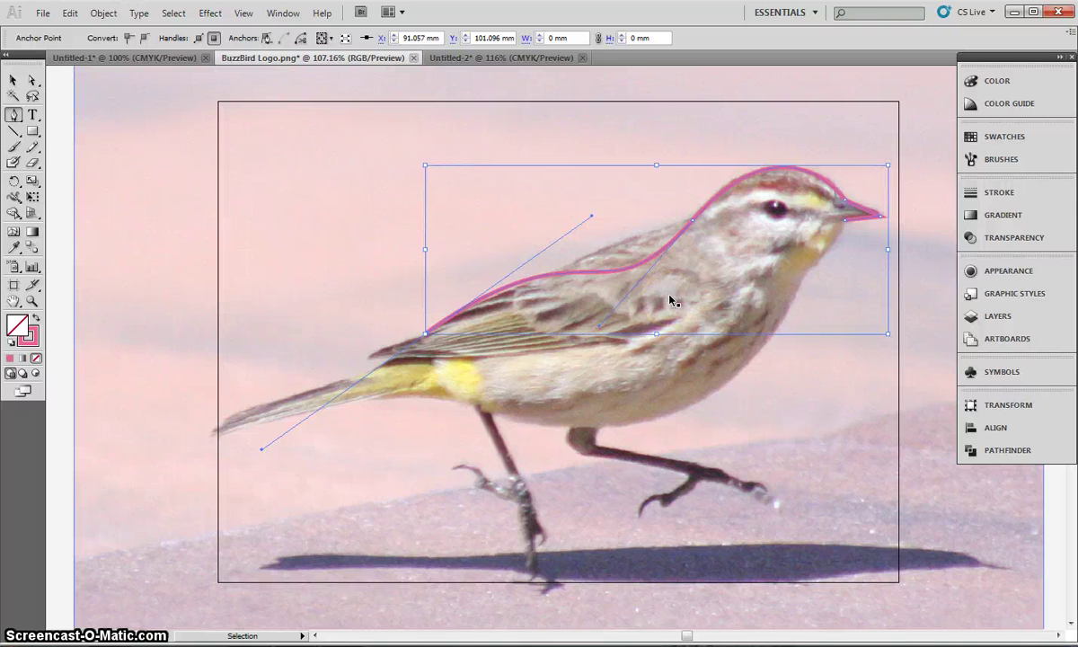
key("ctrl+z")
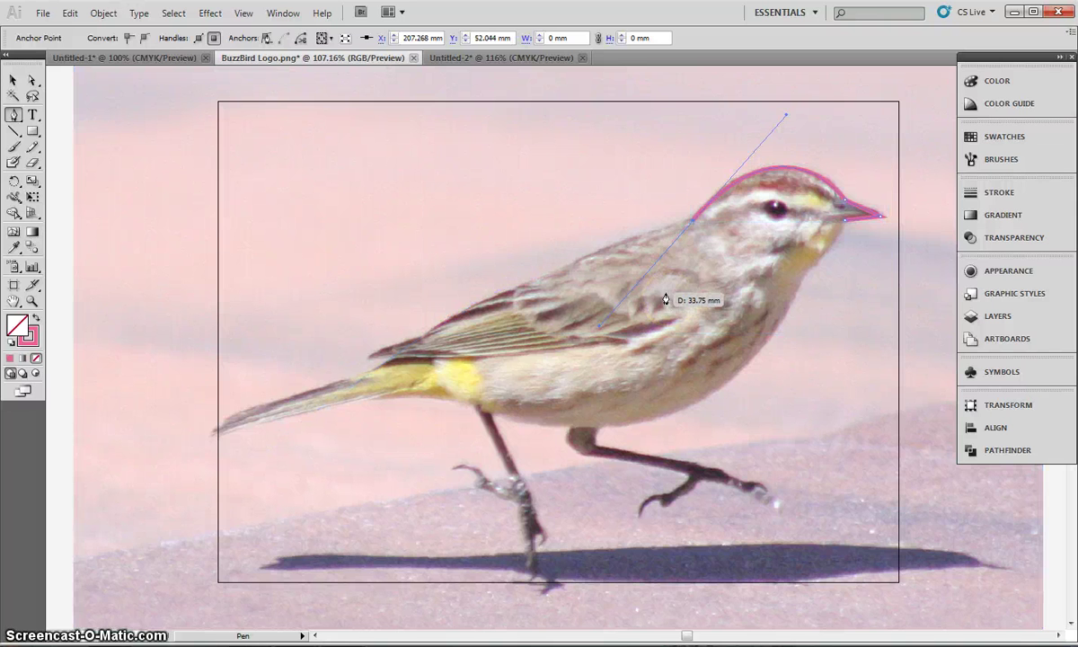
- Continue the outline from the nape along the back to the wing tip and around the tail to its underside
mouse_move(664, 299)
left_mouse_down()
mouse_move(614, 320)
mouse_move(613, 331)
mouse_move(691, 223)
mouse_move(563, 256)
mouse_move(424, 340)
mouse_move(421, 330)
mouse_move(399, 364)
mouse_move(328, 398)
mouse_move(418, 323)
mouse_move(423, 341)
mouse_move(368, 357)
left_mouse_up()
left_click(424, 337)
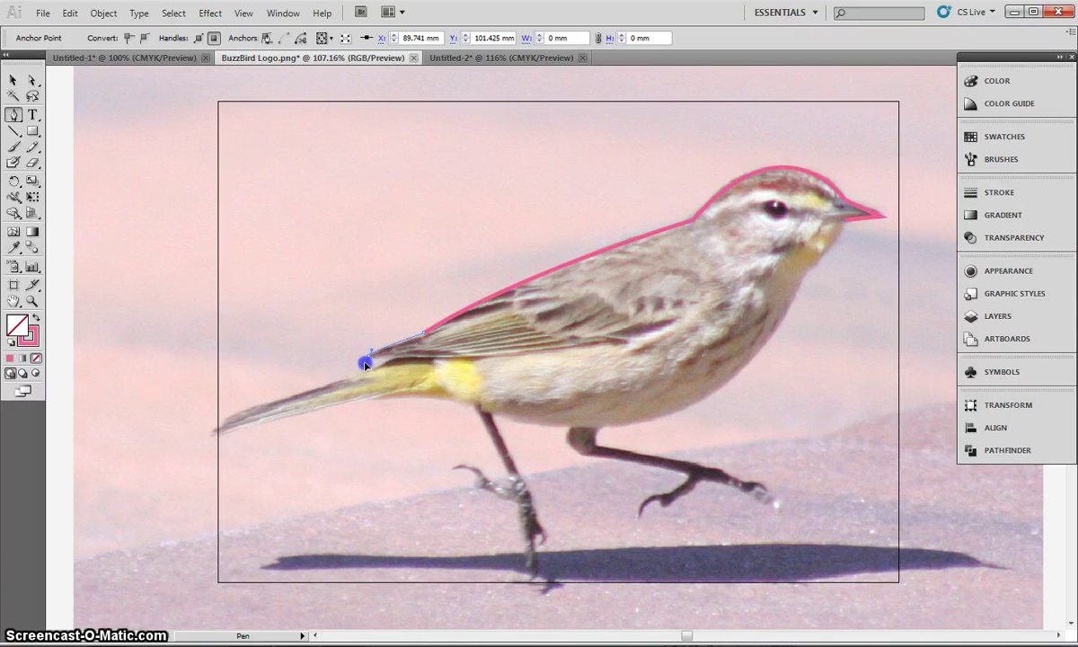
left_click_drag(365, 363, 656, 589)
left_click(374, 399)
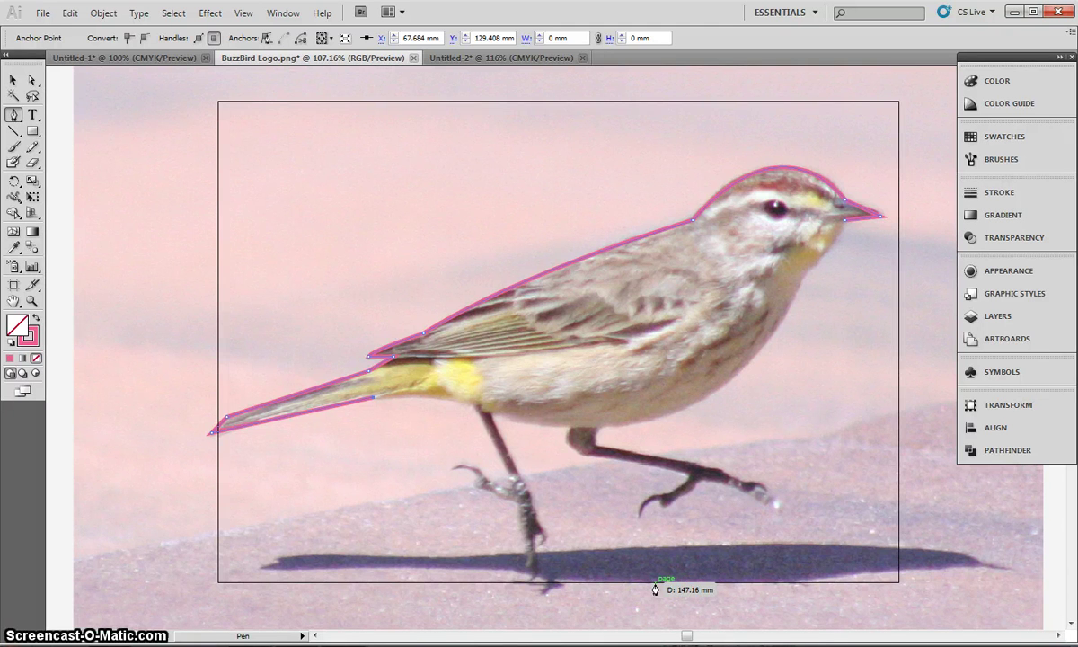
- Continue the outline with curves from under the tail to the rear leg and along the belly up to the throat
left_click_drag(655, 589, 486, 422)
left_click_drag(492, 420, 532, 439)
left_click(493, 419)
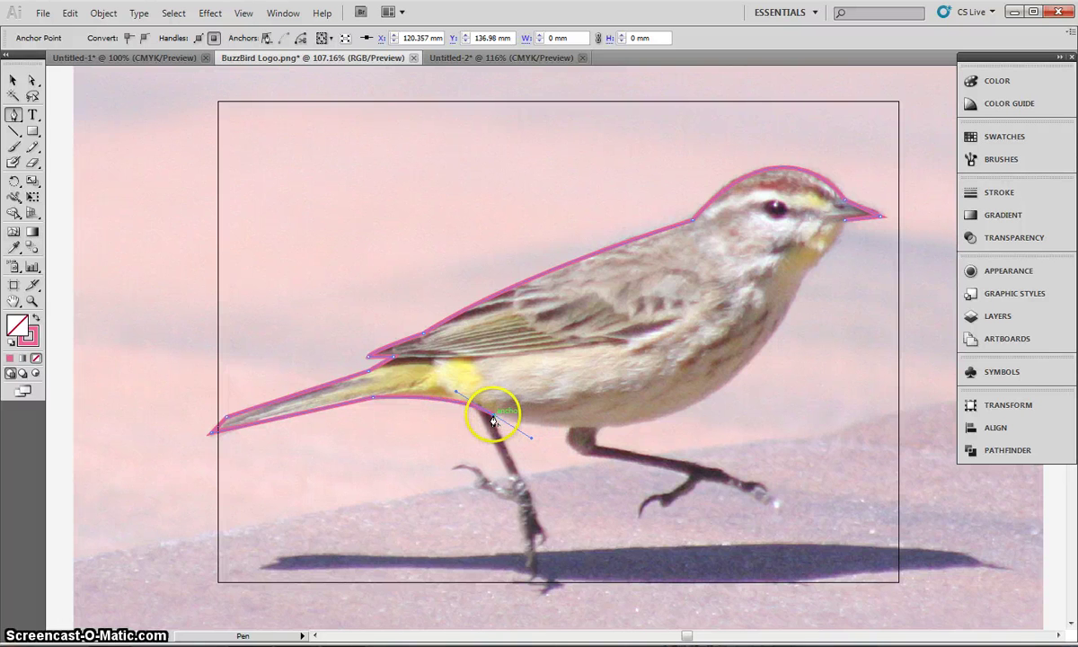
left_click(493, 419)
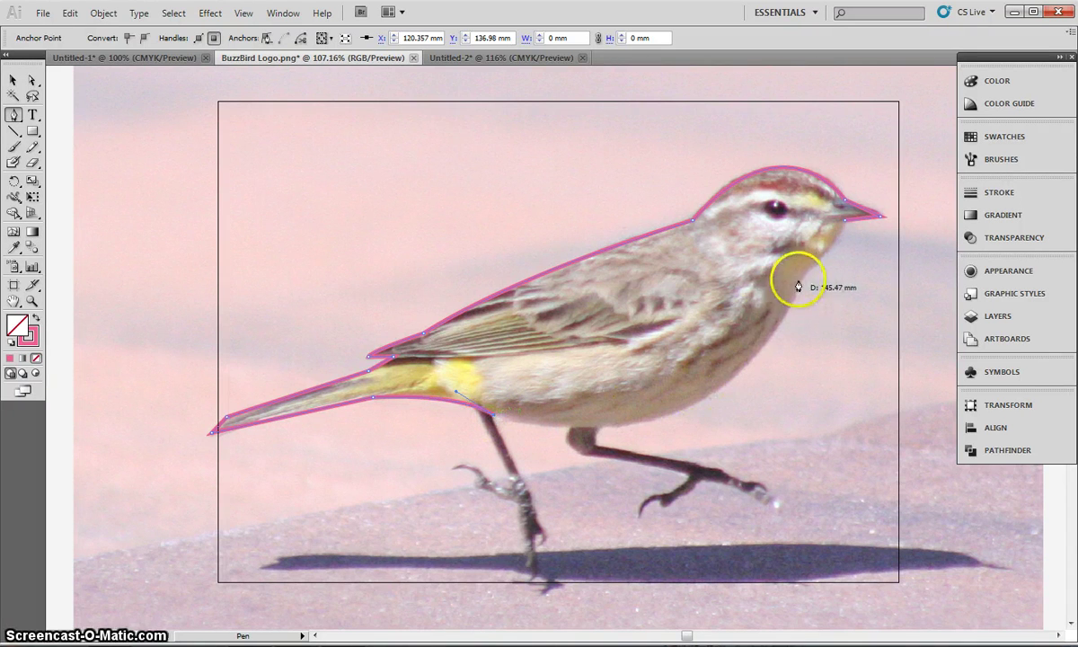
left_click_drag(809, 268, 860, 210)
left_click_drag(890, 134, 915, 200)
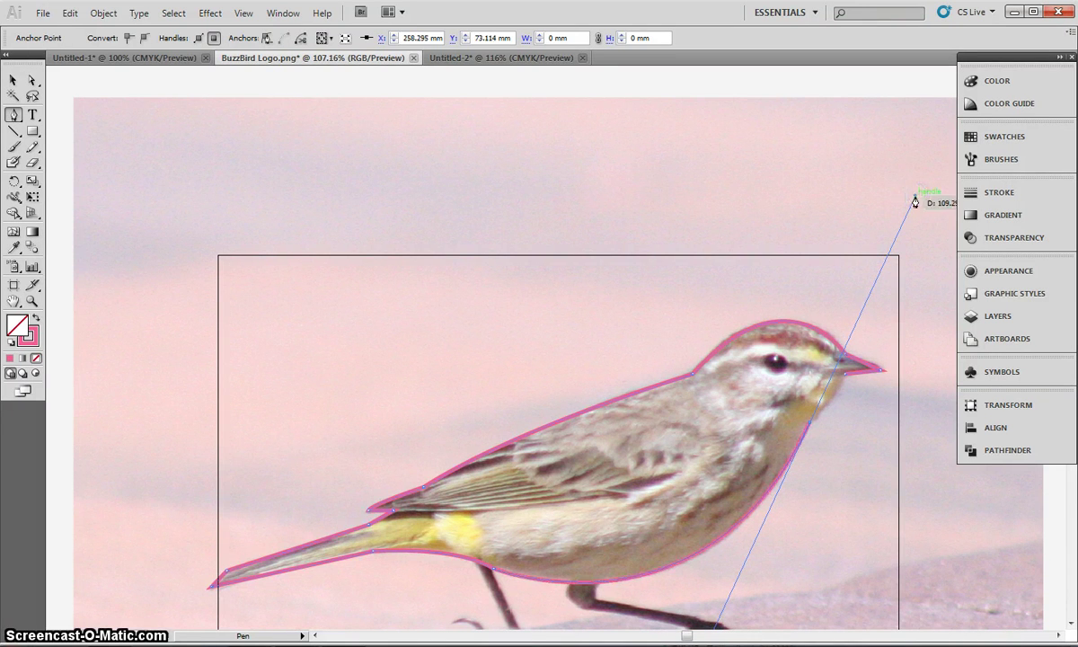
- Close the outline with a curve from the throat to the starting point under the beak and refine that curve
left_click(808, 428)
left_click_drag(844, 372, 848, 381)
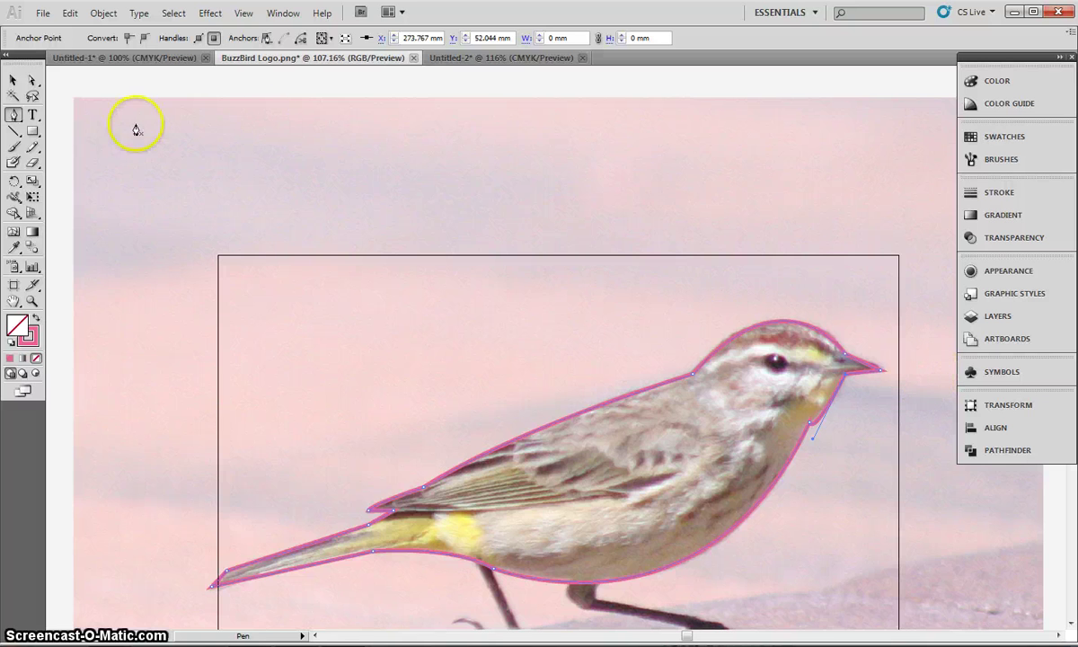
left_click(14, 80)
key("p")
left_click_drag(836, 398, 846, 363)
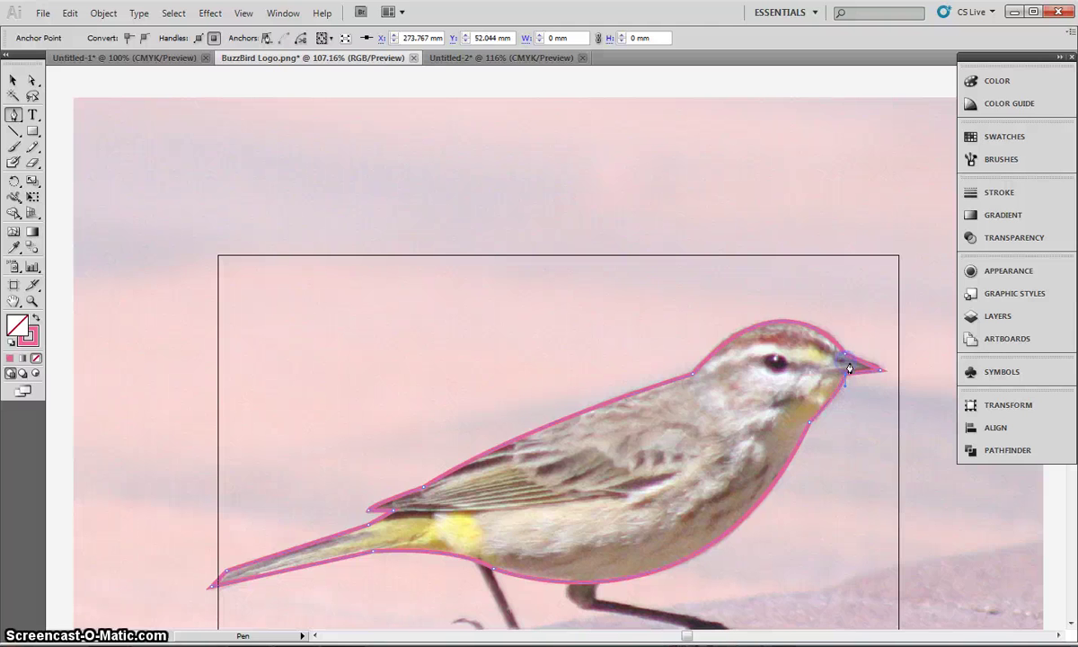
- Delete the bird photo behind the tracing and select the pink bird outline
left_click(14, 80)
scroll(151, 213, "down", 5)
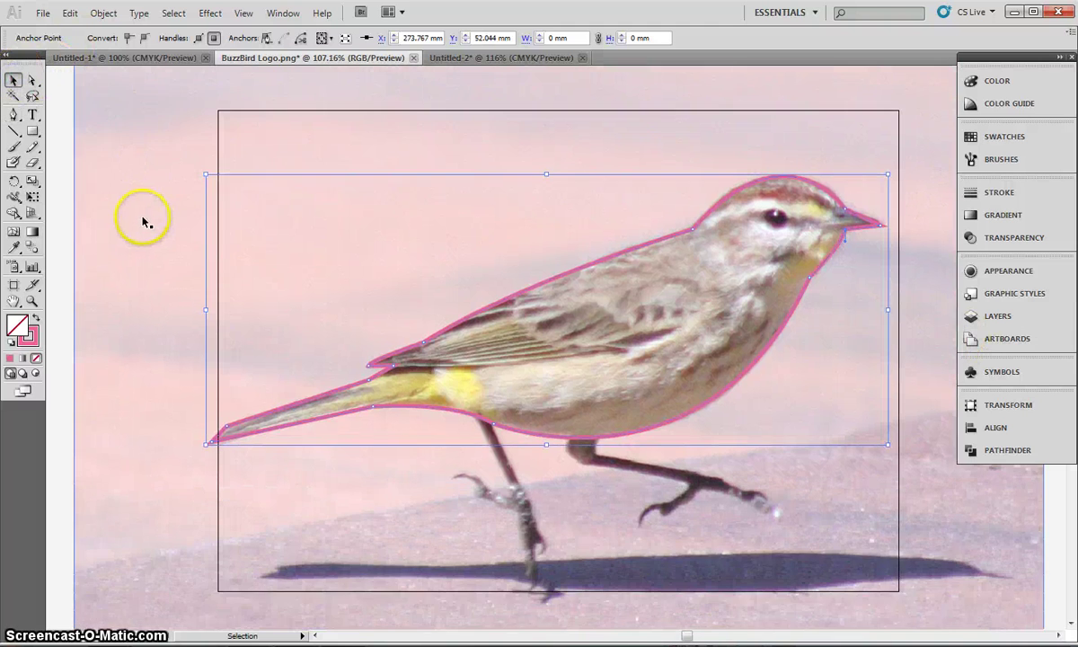
left_click(131, 256)
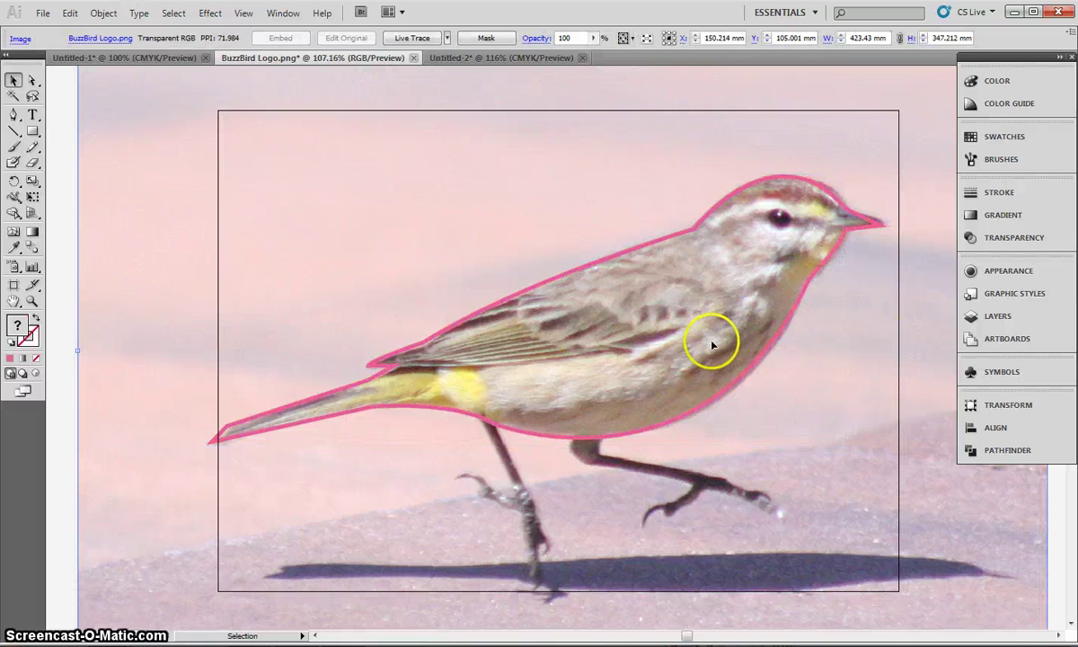
left_click(403, 121)
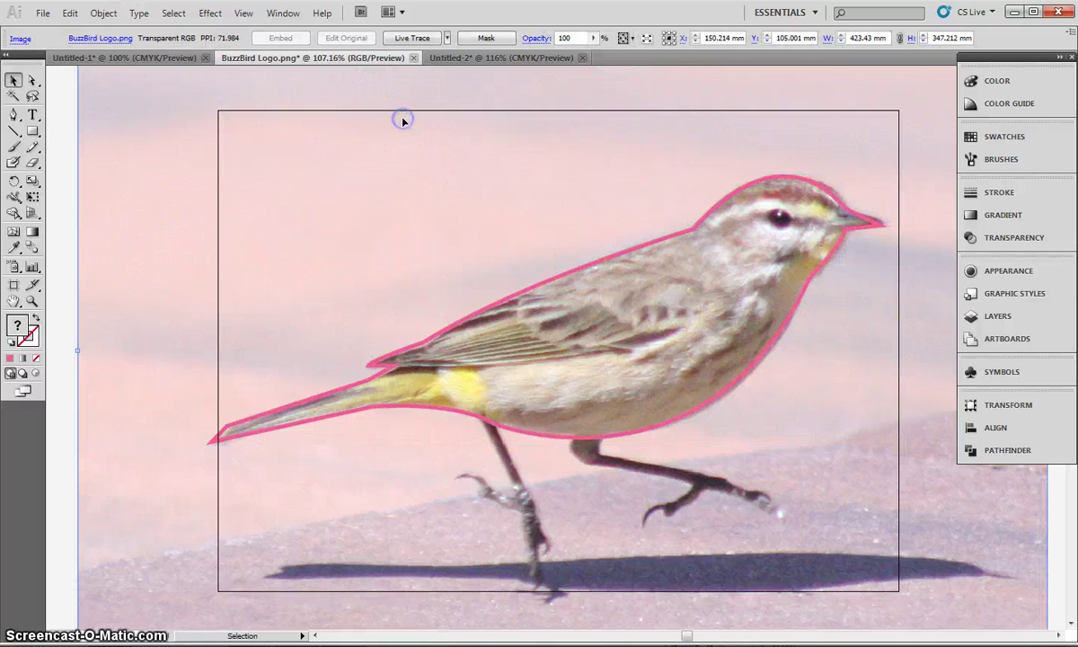
key("Delete")
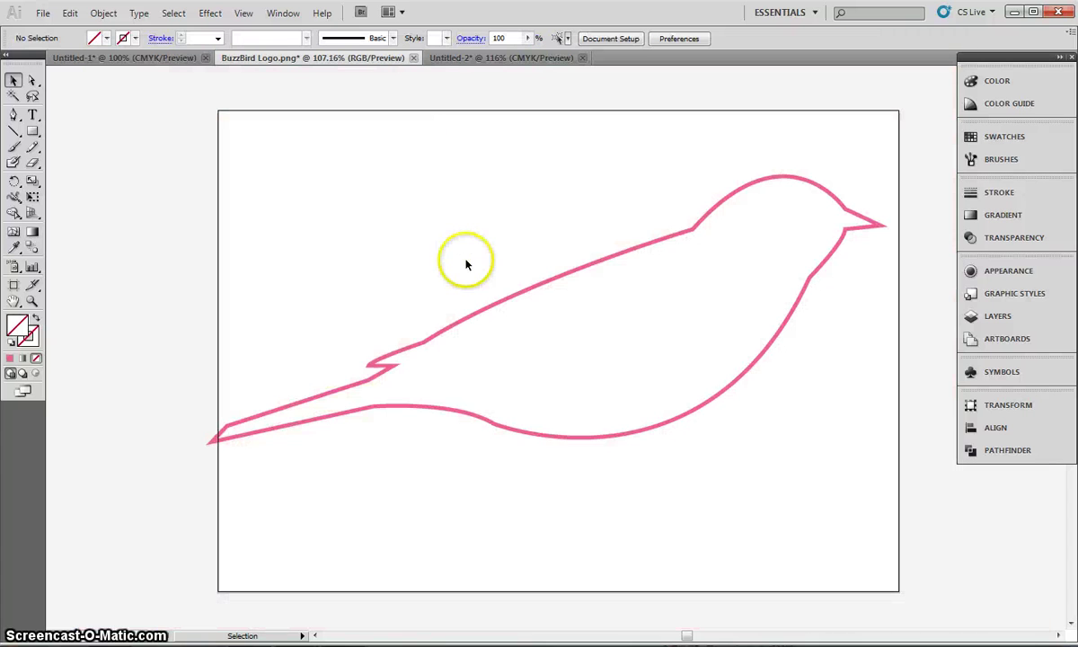
left_click(459, 317)
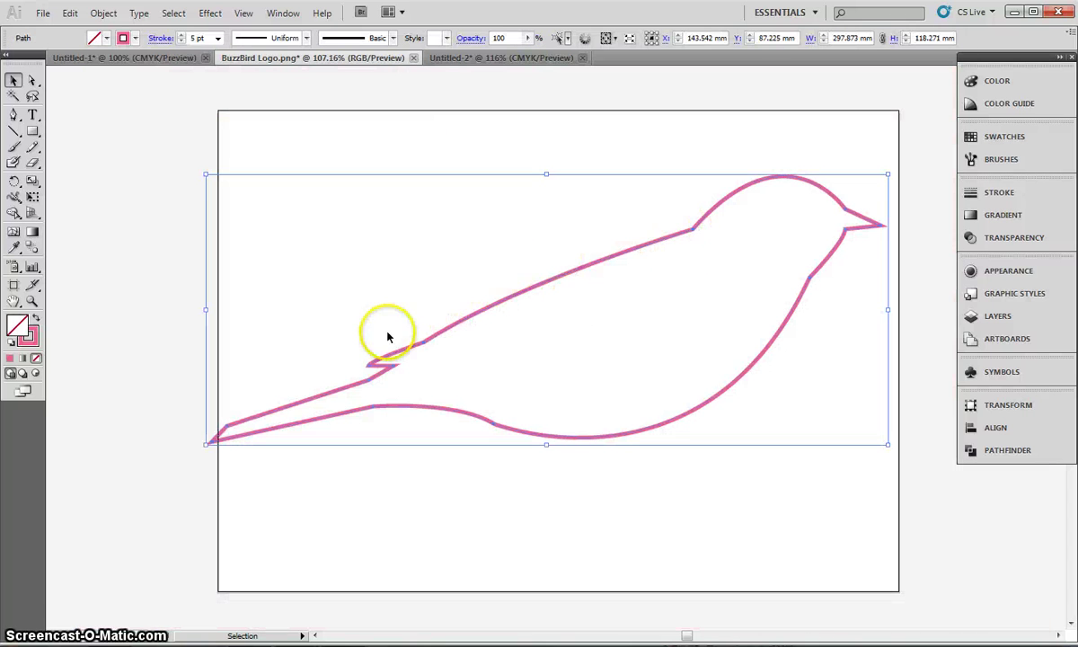
- Swap the bird outline's fill and stroke, then fill the shape with orange (C 0, M 51.37, Y 100, K 0)
left_click(35, 319)
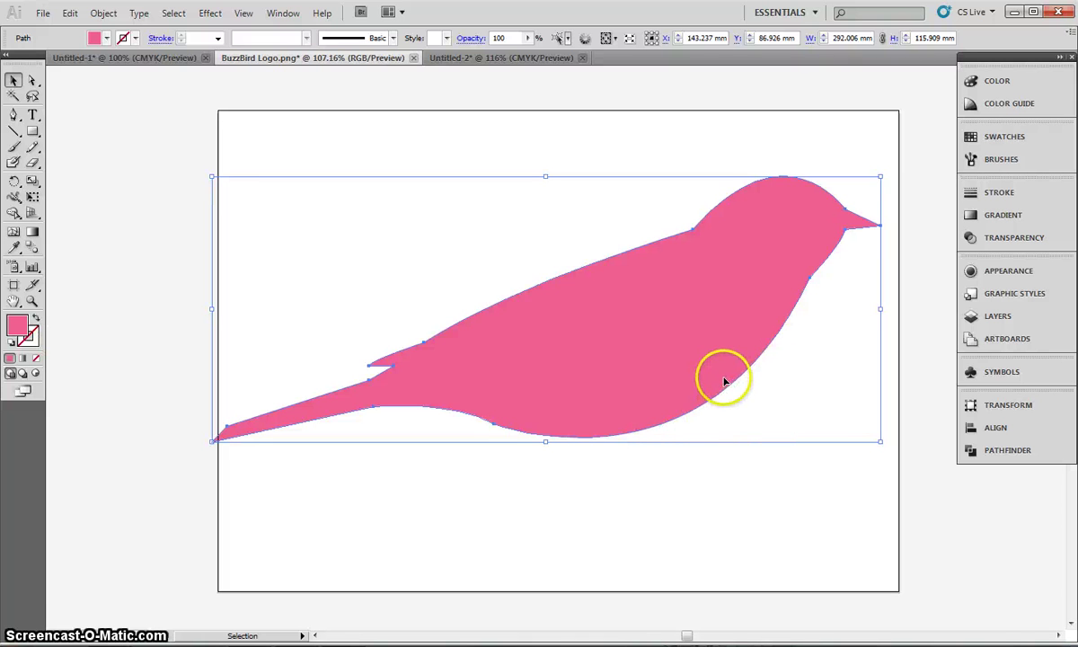
left_click(107, 38)
left_click(1062, 85)
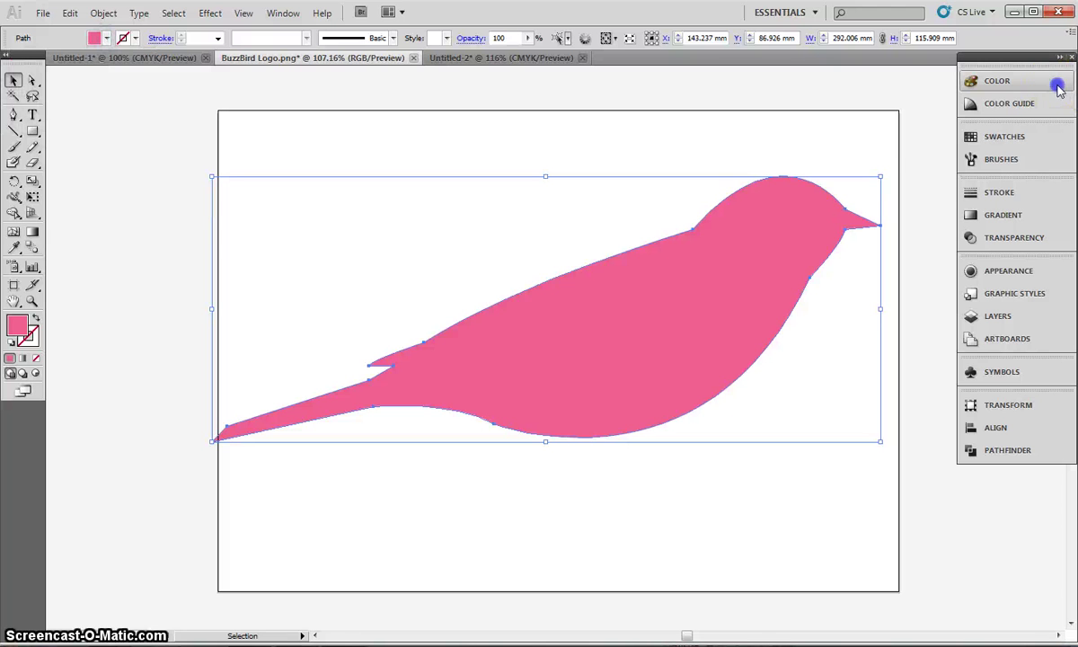
left_click(824, 146)
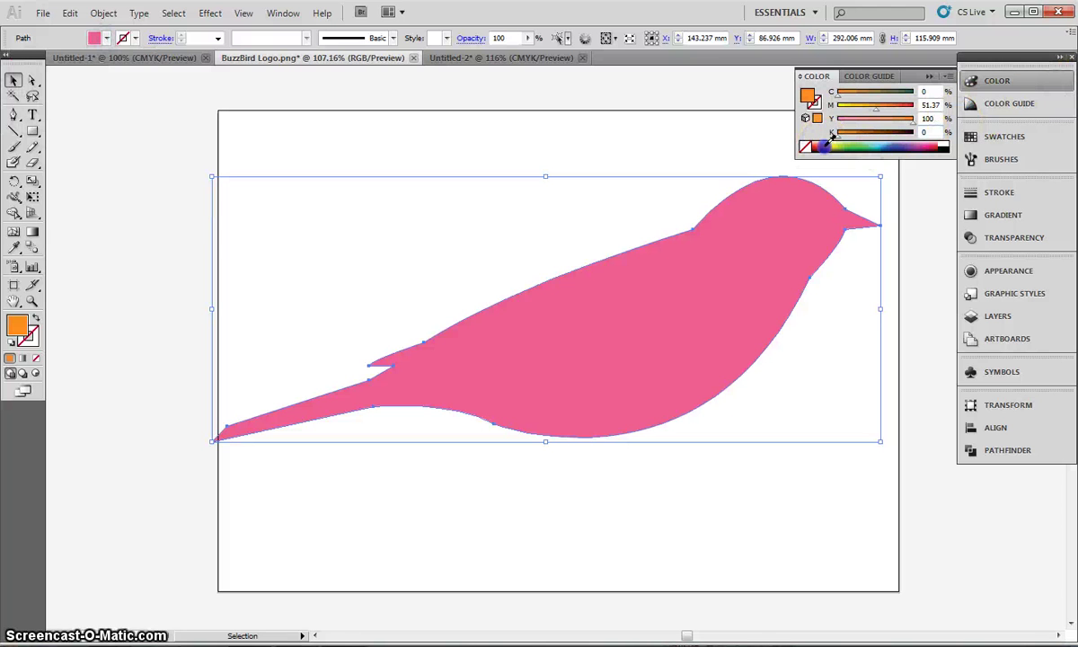
left_click(930, 77)
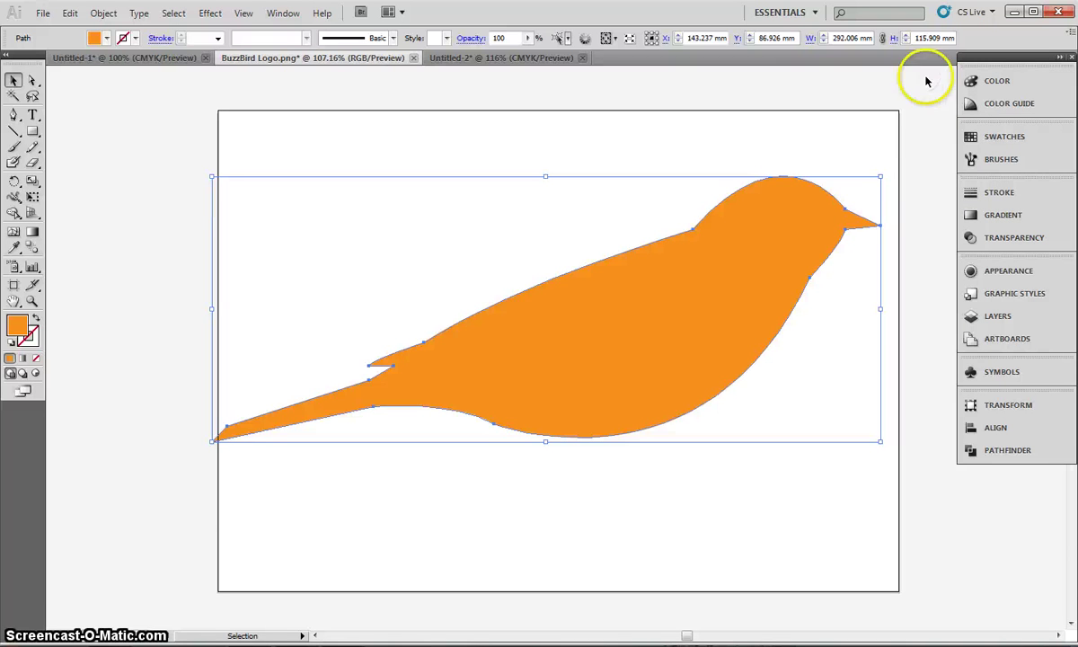
- Copy the orange bird into the Untitled-1 document and move it into the upper part of the artboard
left_click(70, 12)
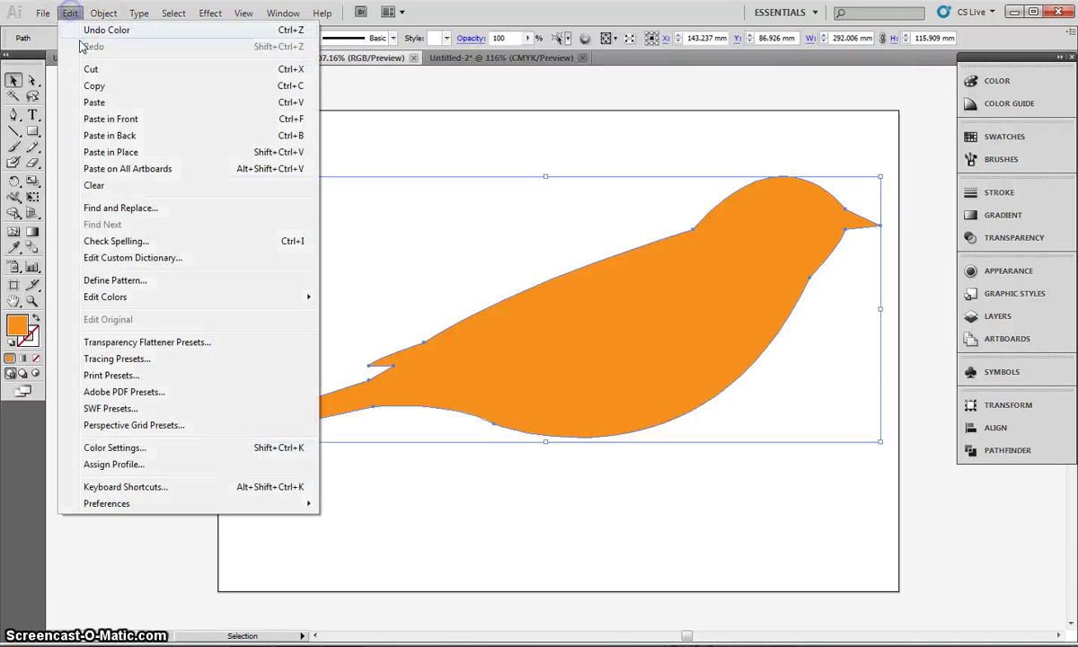
left_click(104, 83)
left_click(92, 58)
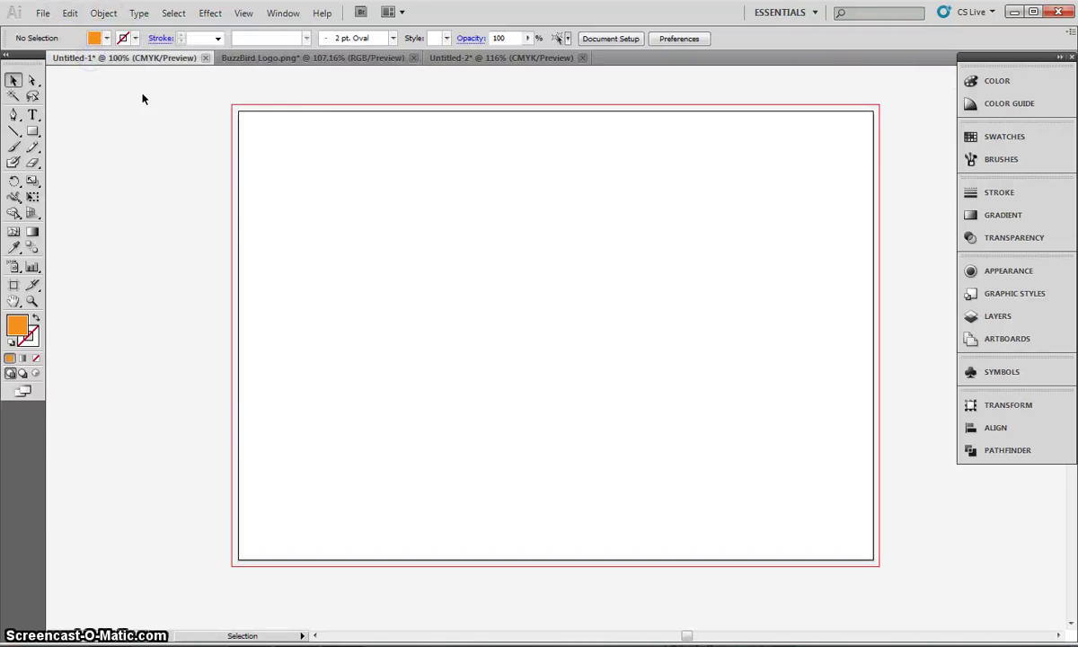
left_click(70, 12)
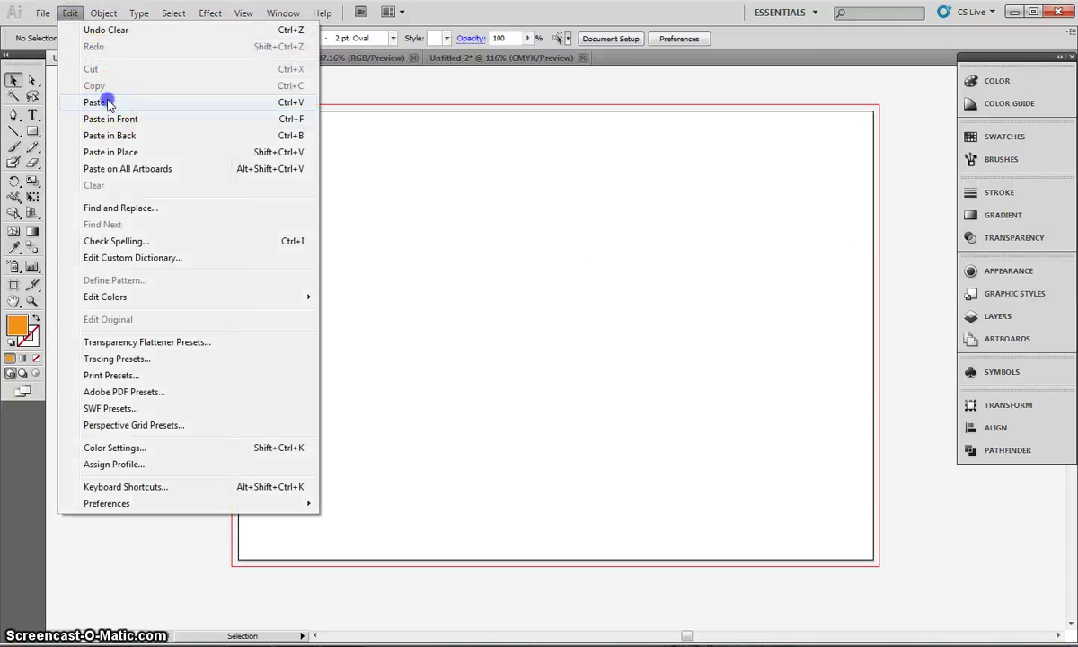
left_click(104, 101)
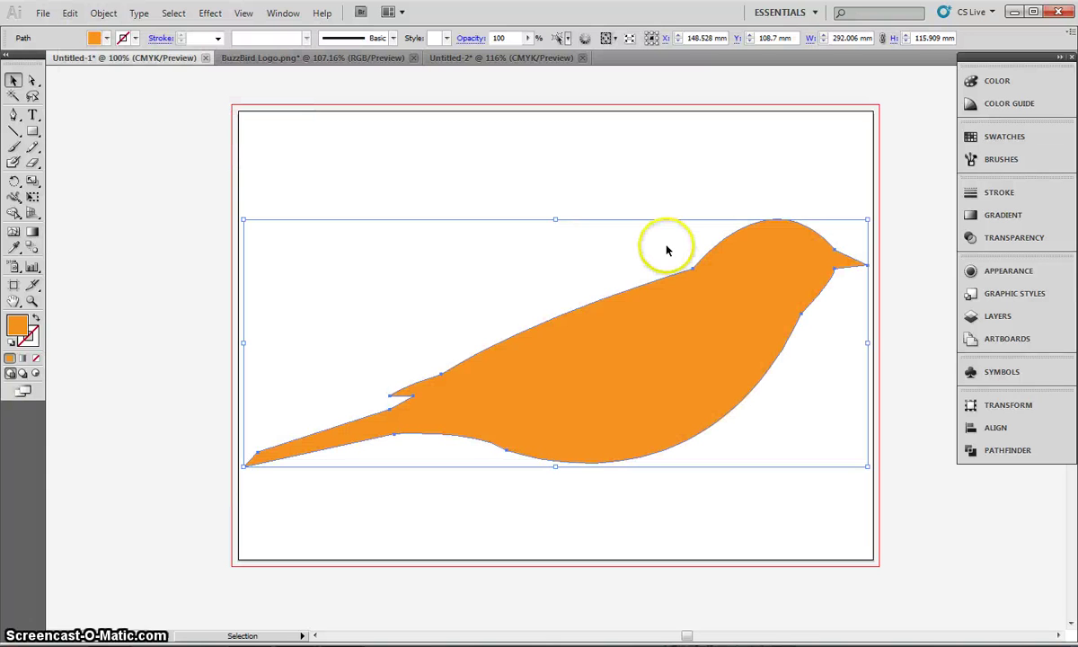
left_click_drag(658, 340, 653, 273)
left_click(180, 243)
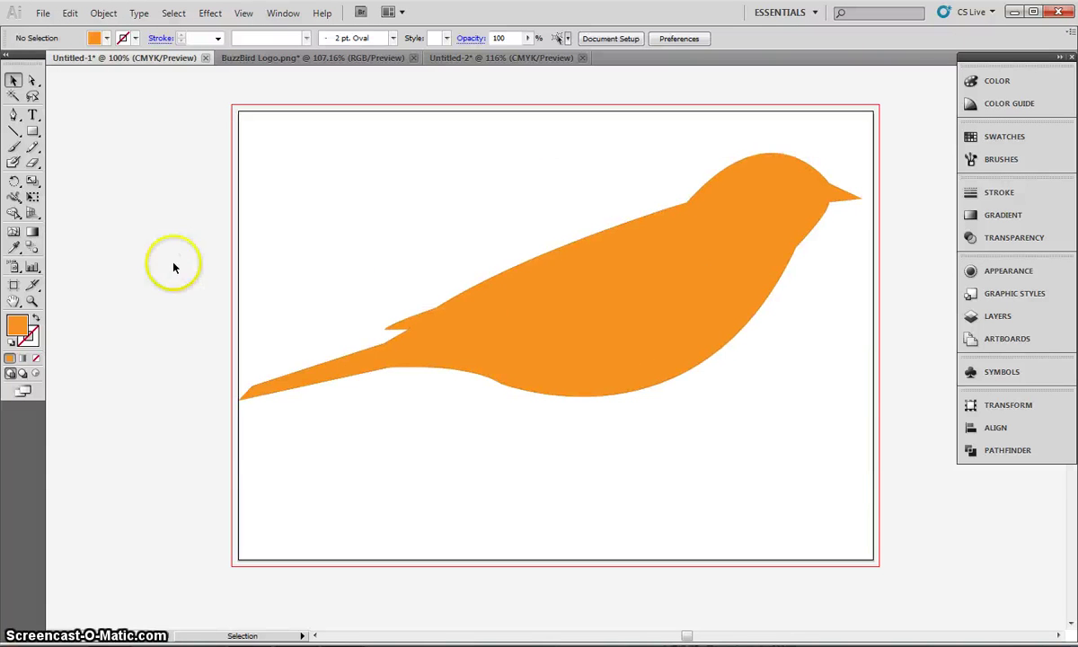
left_click_drag(396, 334, 271, 379)
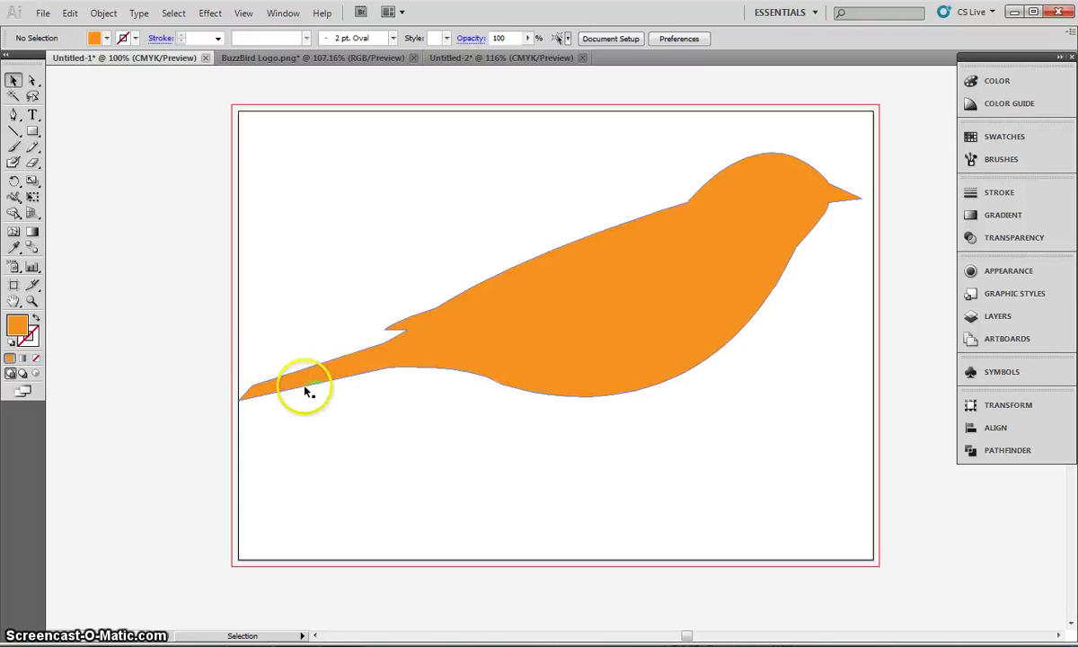
left_click_drag(409, 322, 396, 334)
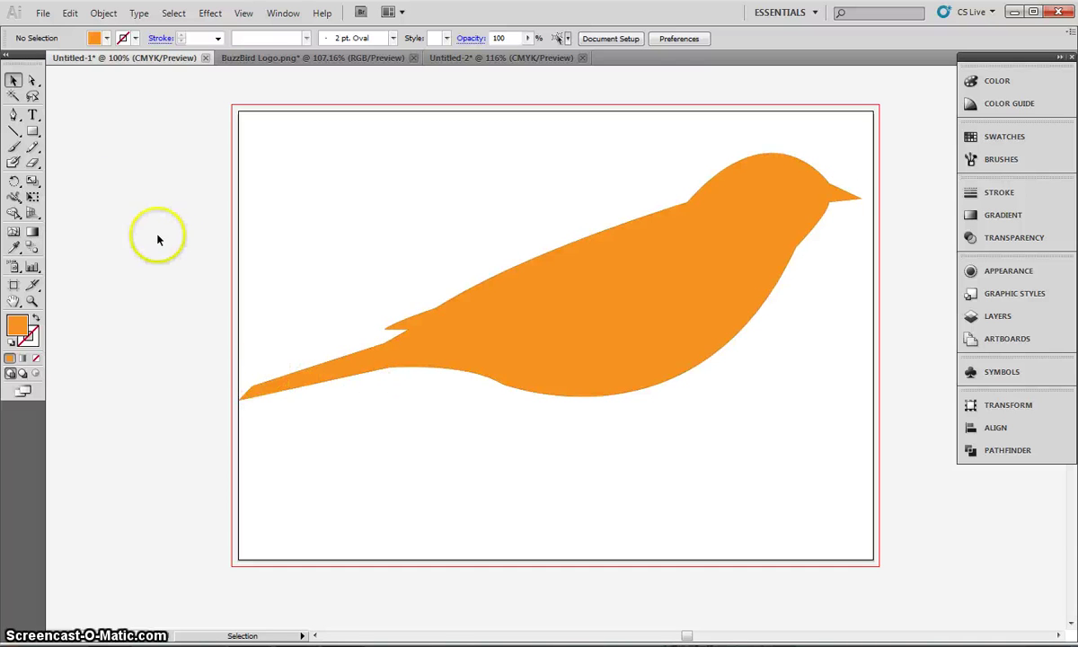
- Draw a magenta rectangle about 281 mm by 47 mm over the bird's tail and lower body
left_click(30, 132)
left_click(108, 38)
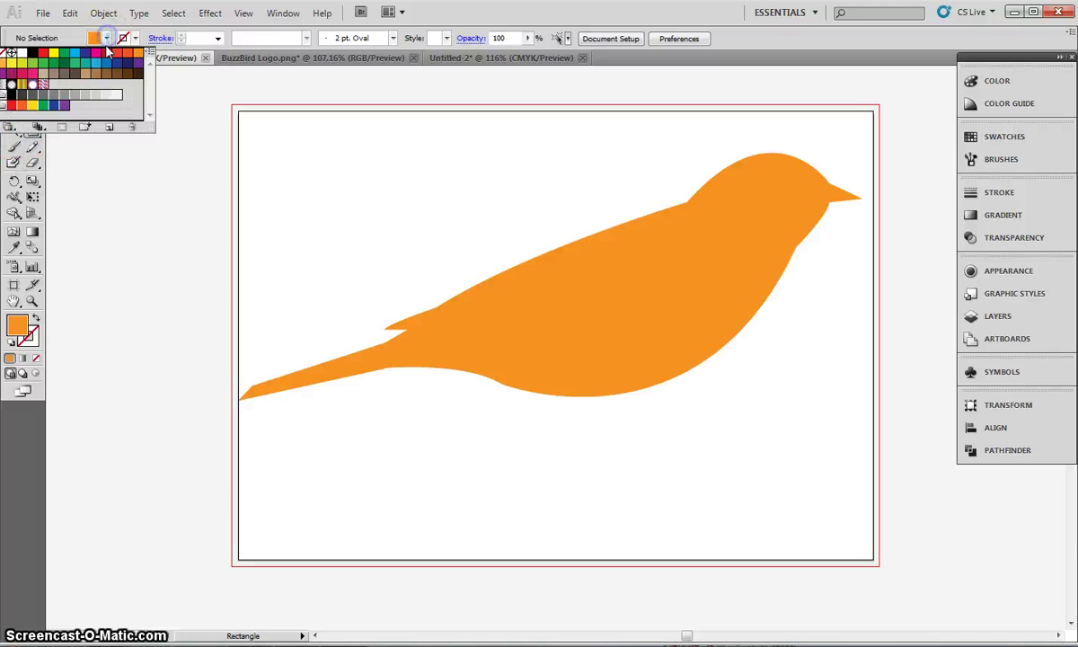
left_click(96, 54)
left_click(73, 40)
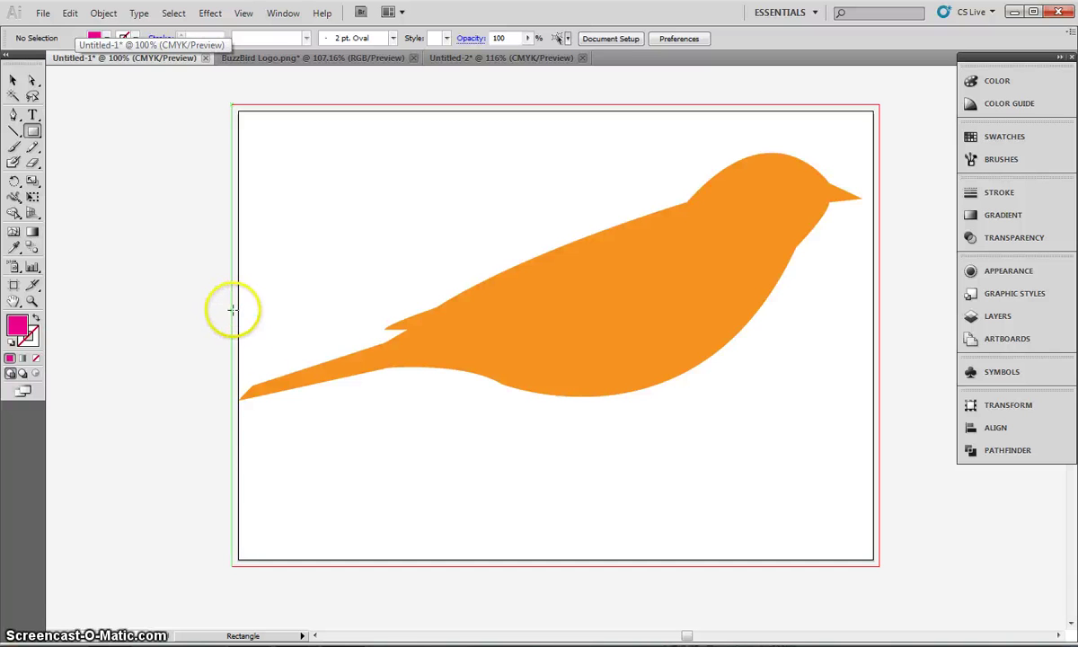
left_click_drag(232, 312, 833, 413)
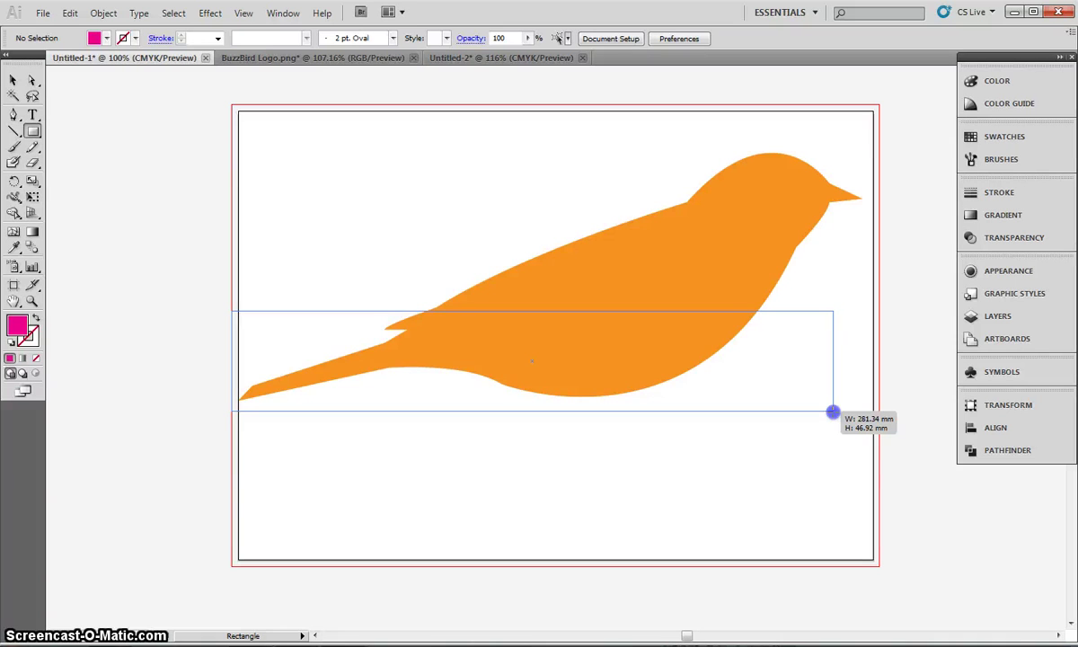
left_click_drag(833, 412, 833, 412)
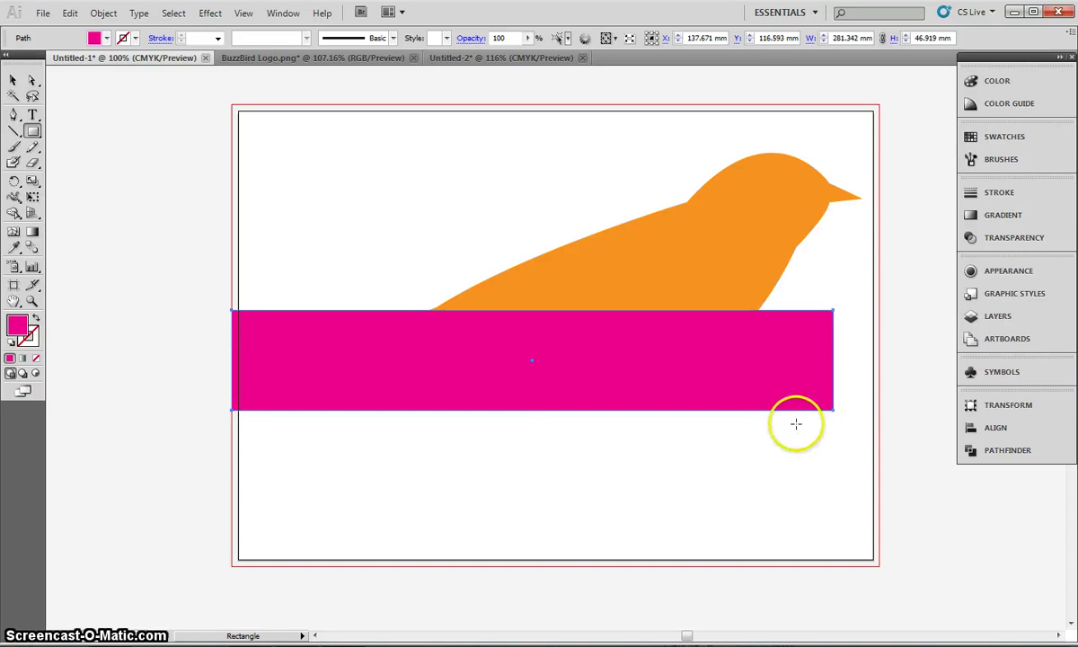
- Subtract the magenta rectangle from the bird with Minus Front and center the trimmed bird in the artboard's upper half
left_click(13, 80)
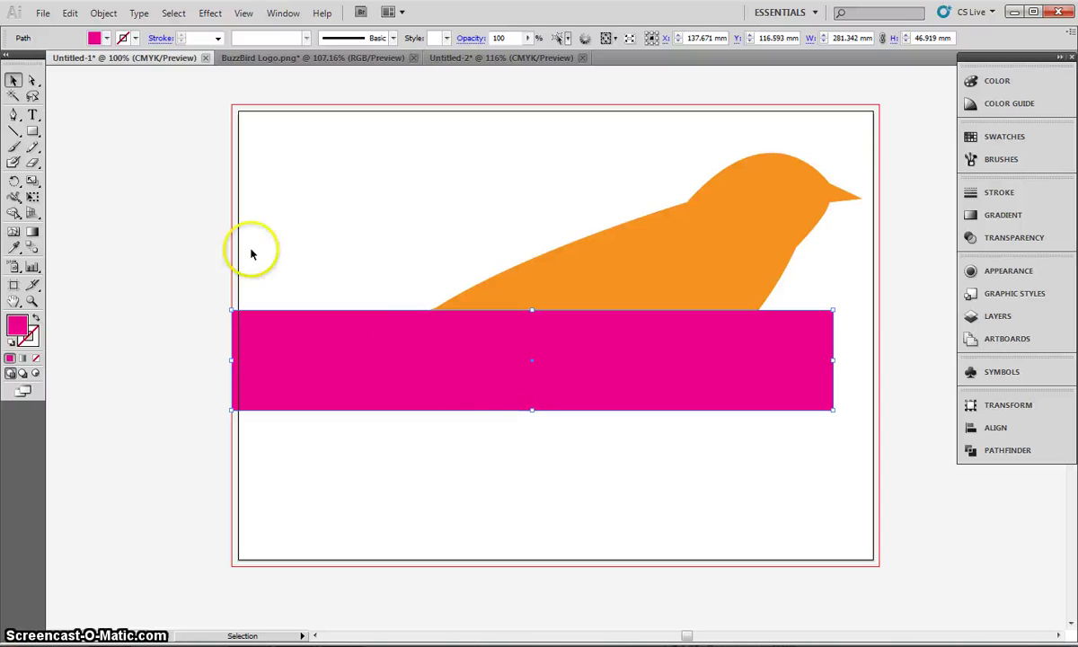
left_click_drag(175, 106, 883, 438)
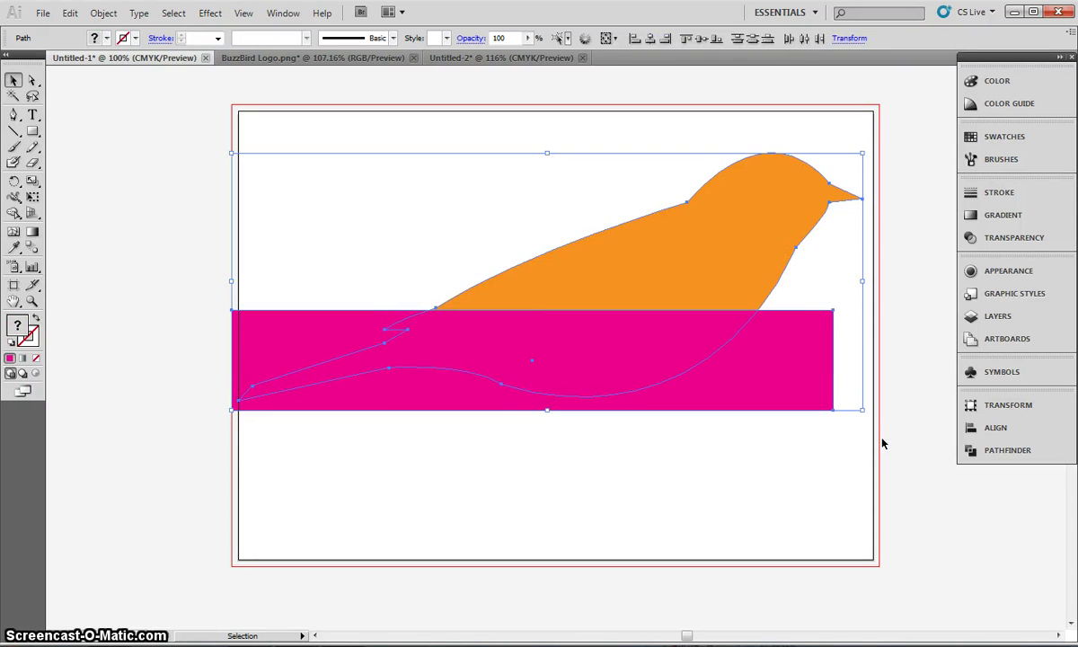
left_click(285, 13)
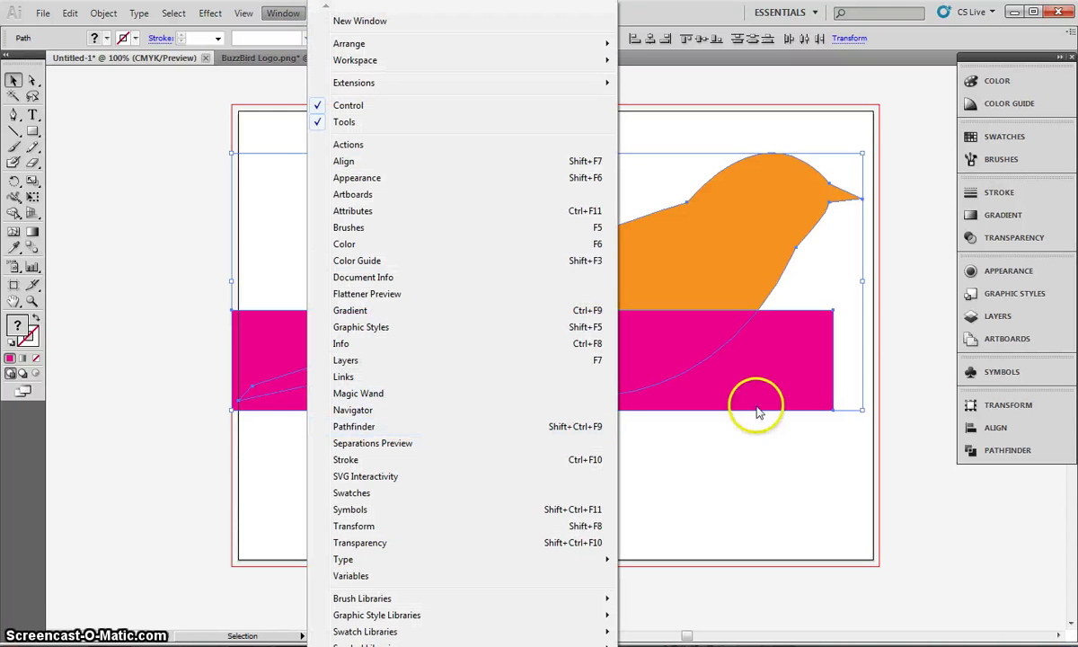
left_click(1043, 455)
left_click(1008, 452)
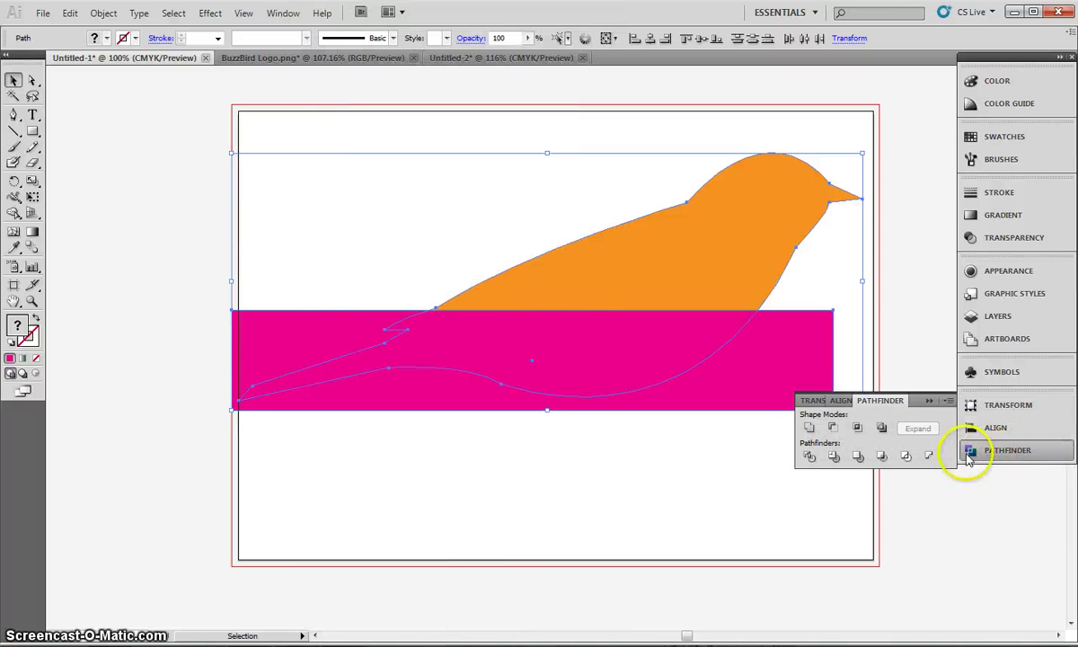
left_click(835, 430)
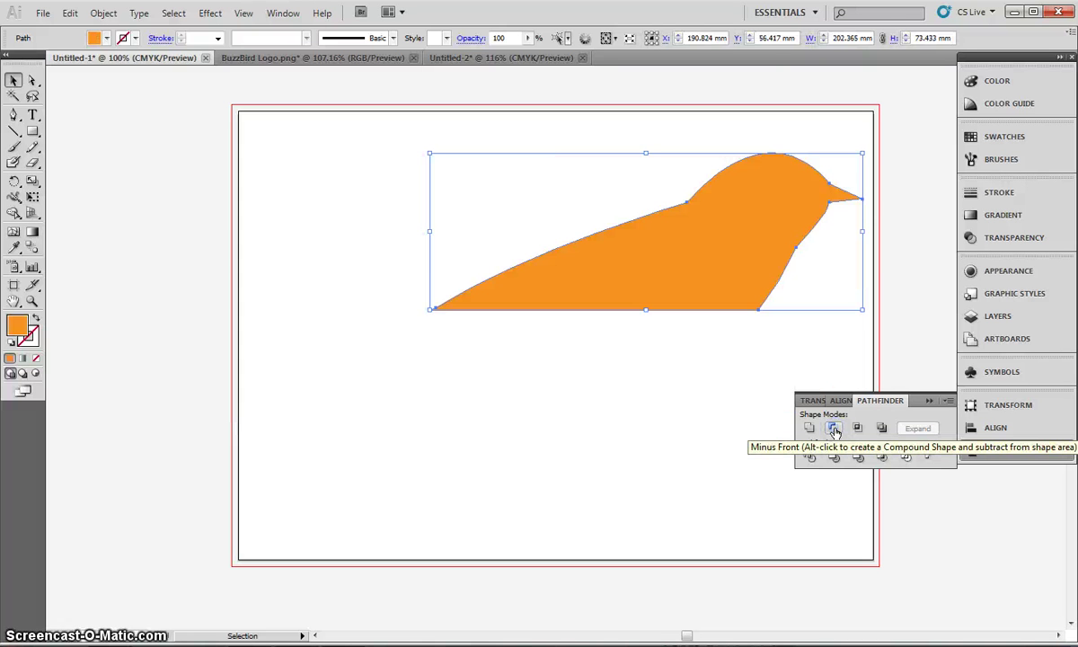
left_click(932, 402)
left_click_drag(700, 292, 603, 315)
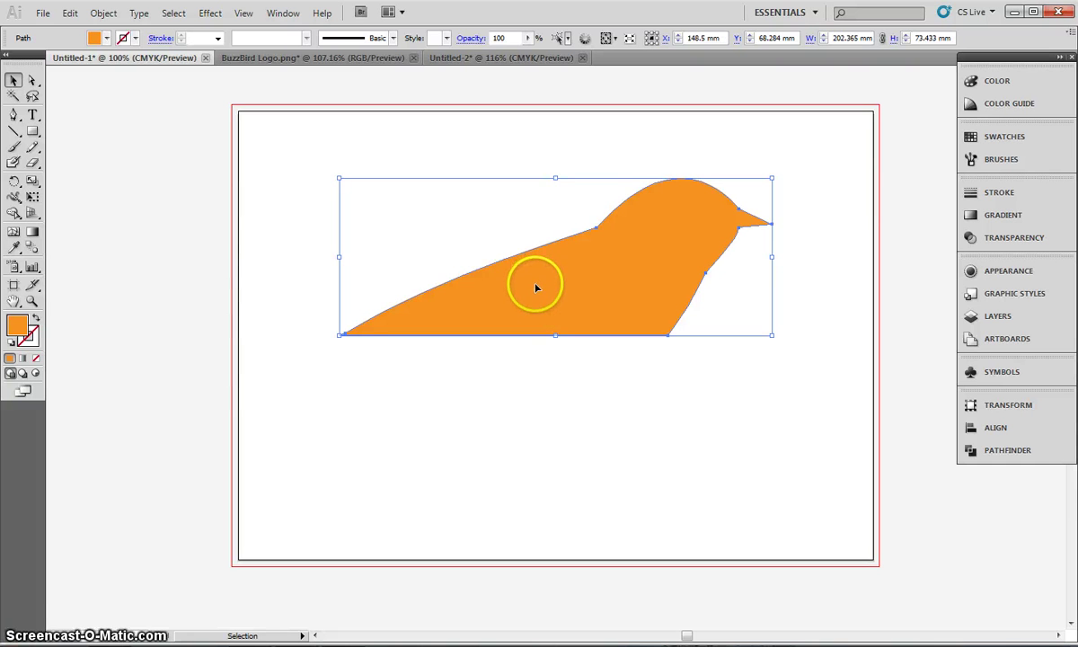
left_click_drag(535, 285, 544, 274)
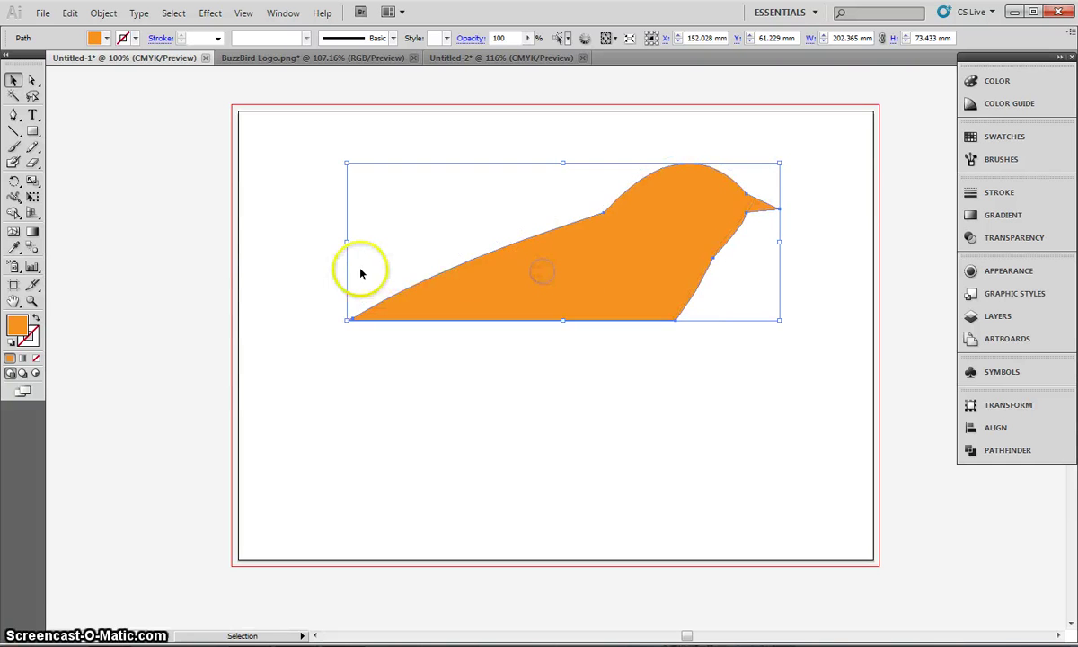
- Add the text "BuzzBird" just below the bird
left_click(33, 115)
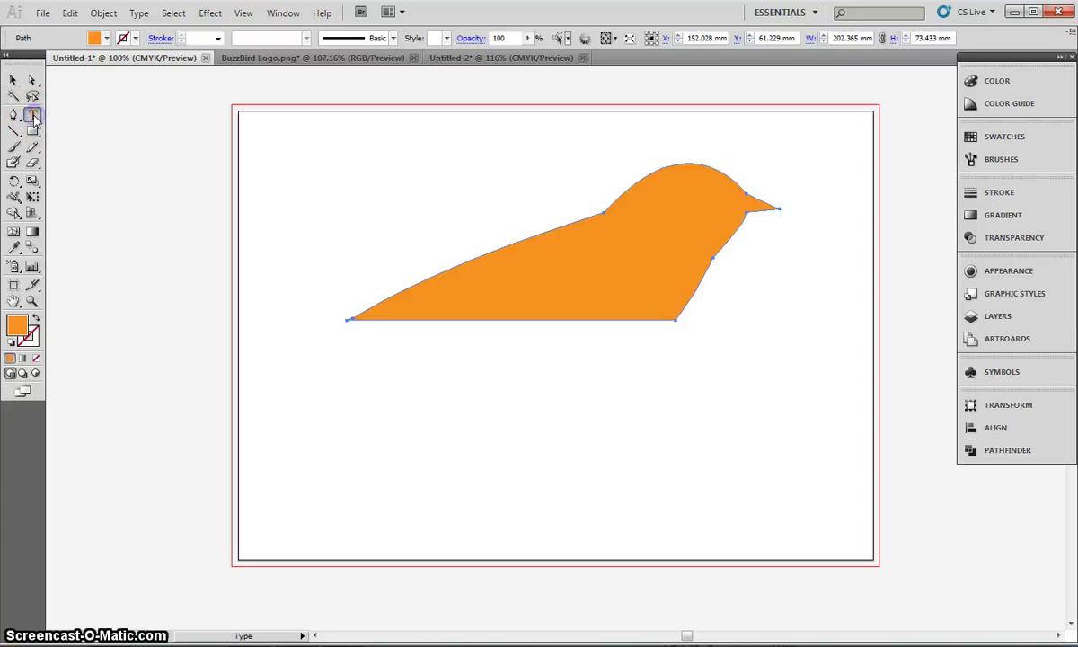
left_click(308, 417)
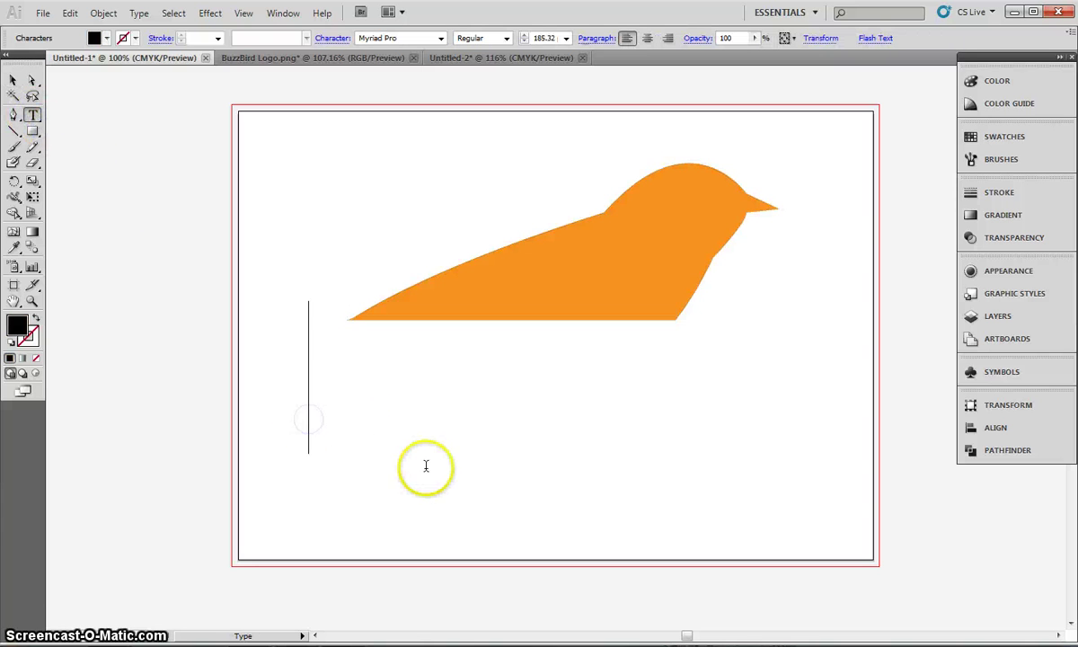
type("Buzz")
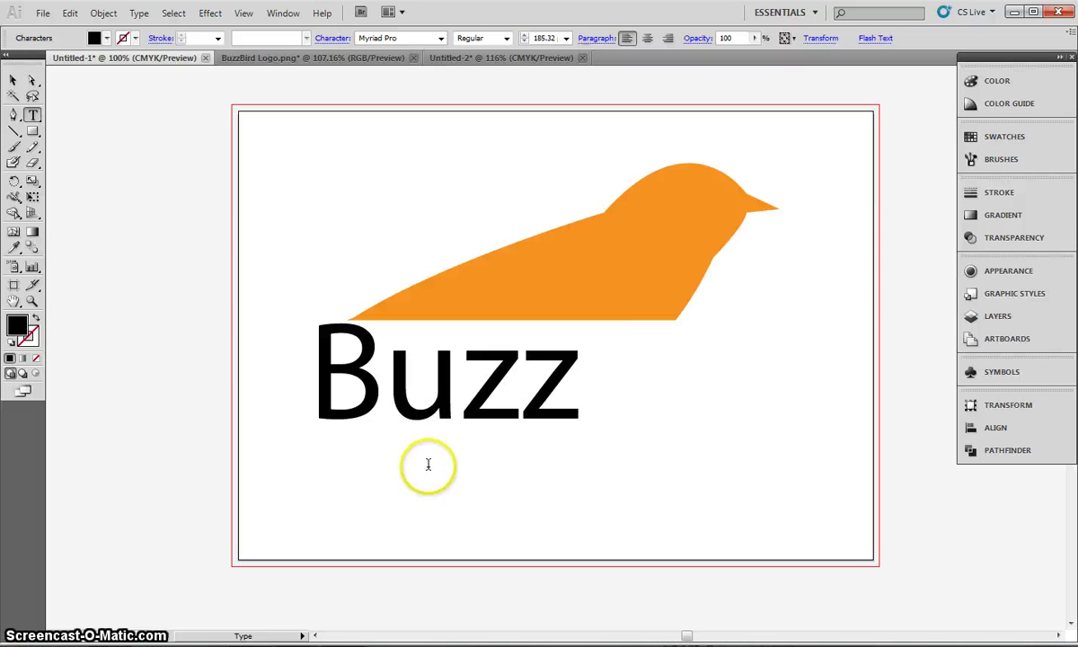
type("Bird")
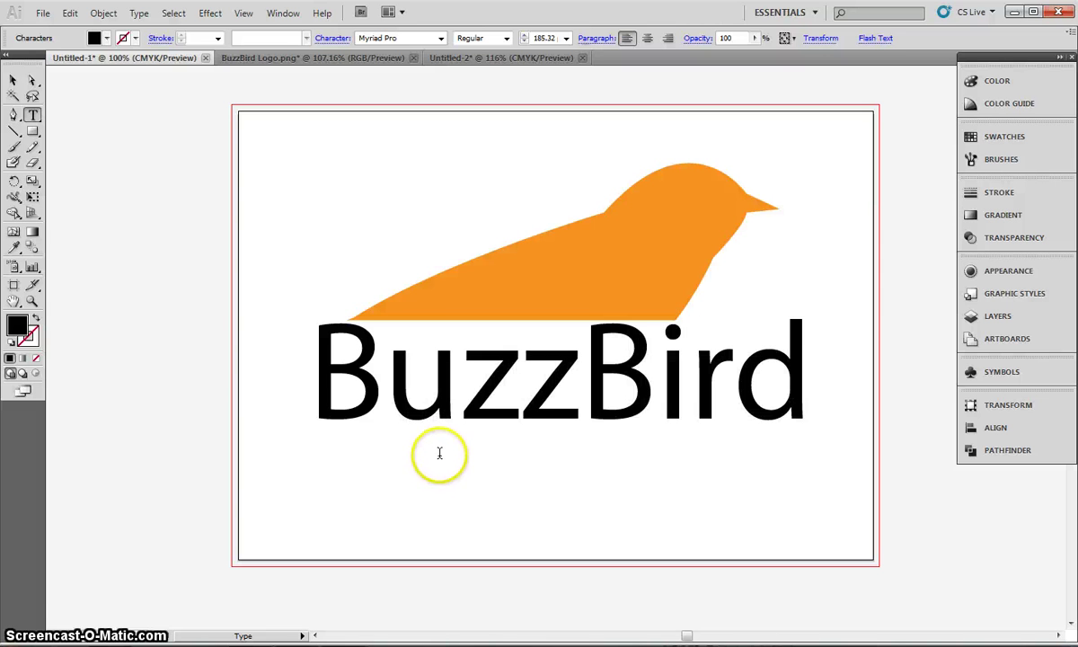
- Enlarge the BuzzBird text to about 197 pt and move it down toward the bottom of the artboard
left_click(14, 80)
left_click(513, 429)
left_click_drag(506, 432, 486, 401)
left_click_drag(797, 452, 833, 480)
left_click_drag(649, 392, 623, 448)
- Move the bird down onto the lettering and scale it proportionally to about 140 mm by 51 mm
left_click_drag(532, 251, 421, 340)
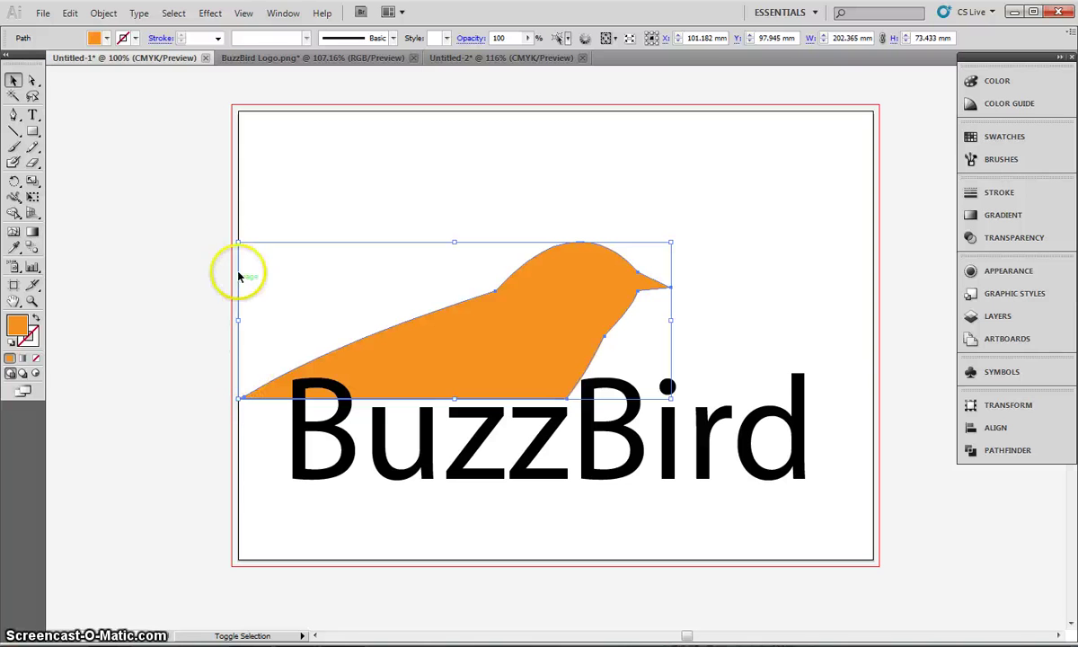
left_click_drag(238, 242, 337, 294)
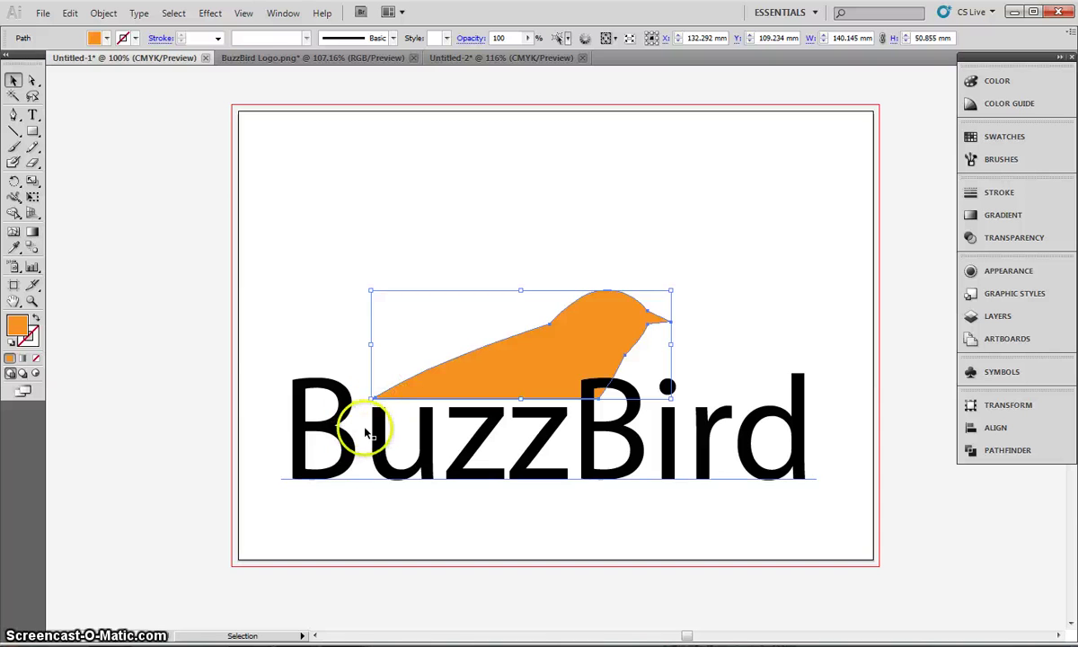
left_click(251, 313)
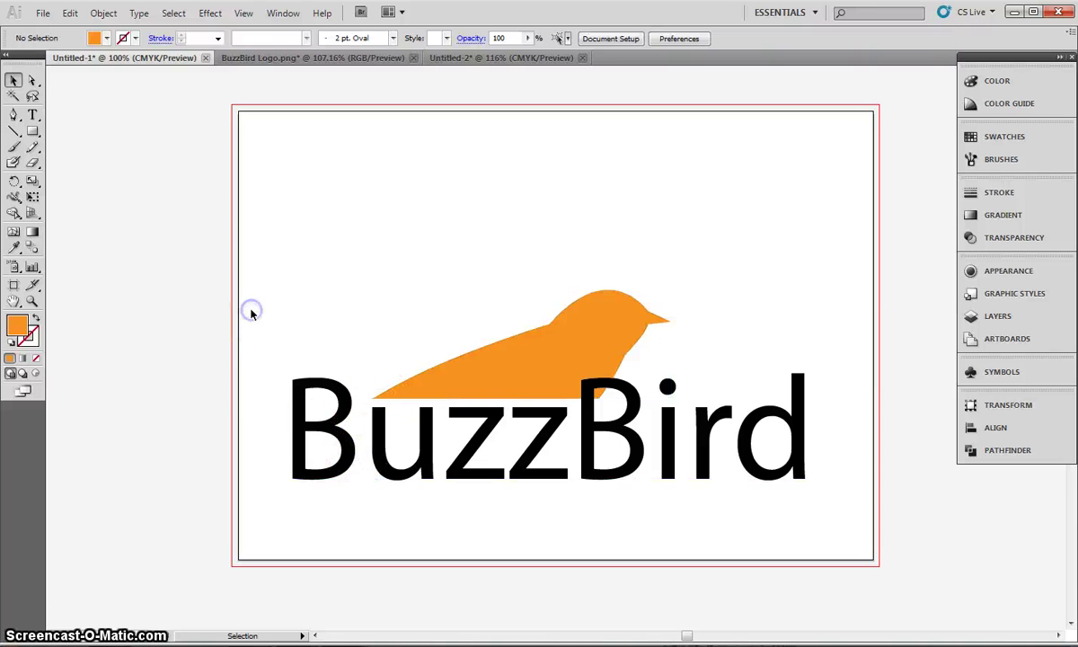
- Direct-select the bird's lower rear tip and move its anchor point slightly inward and up to shorten the tail end
left_click(32, 81)
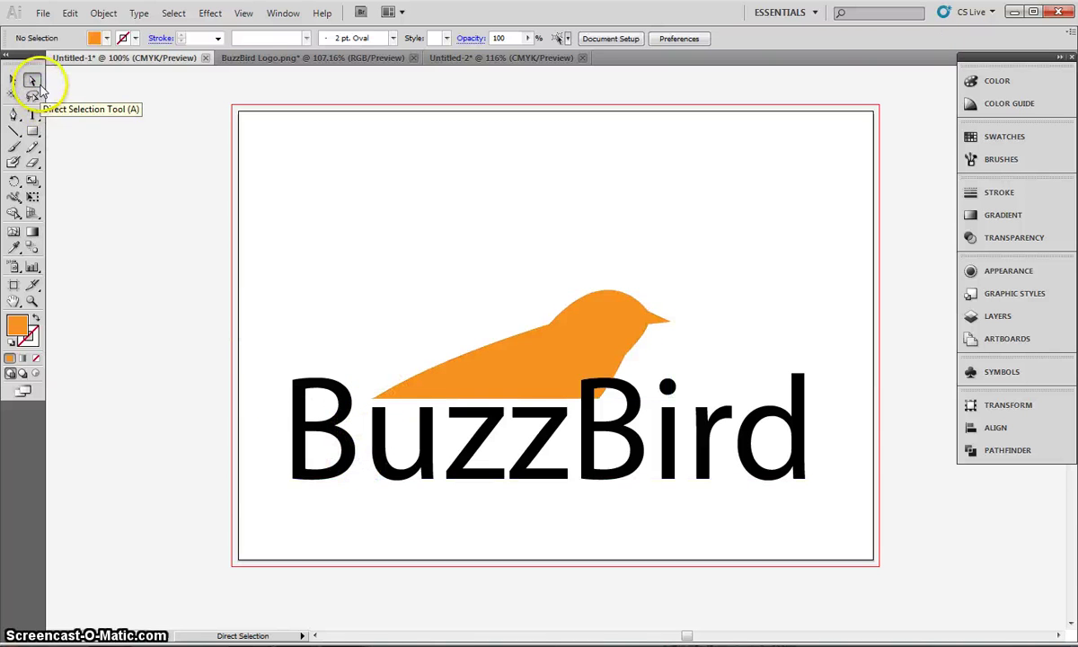
left_click(466, 382)
left_click(419, 381)
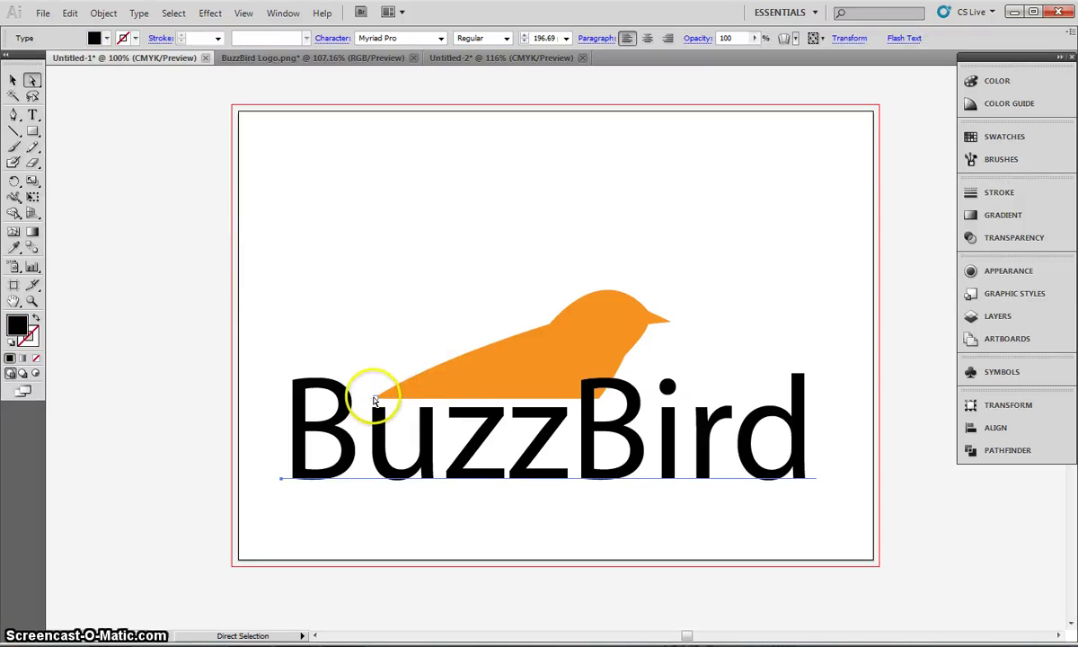
key("ctrl+plus")
key("ctrl+plus")
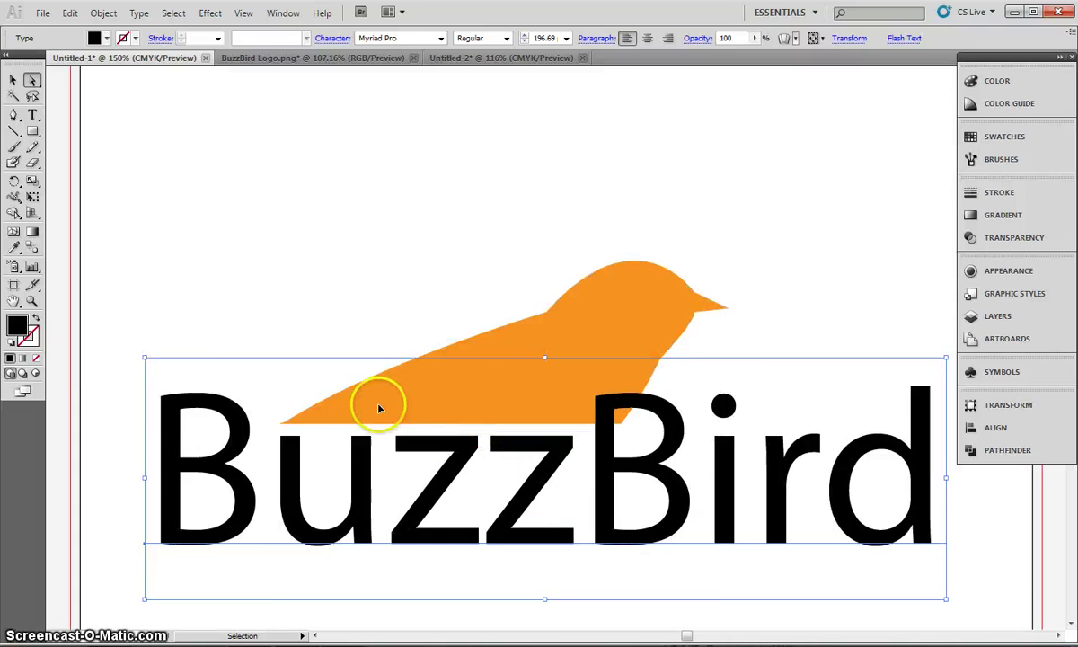
left_click(493, 318)
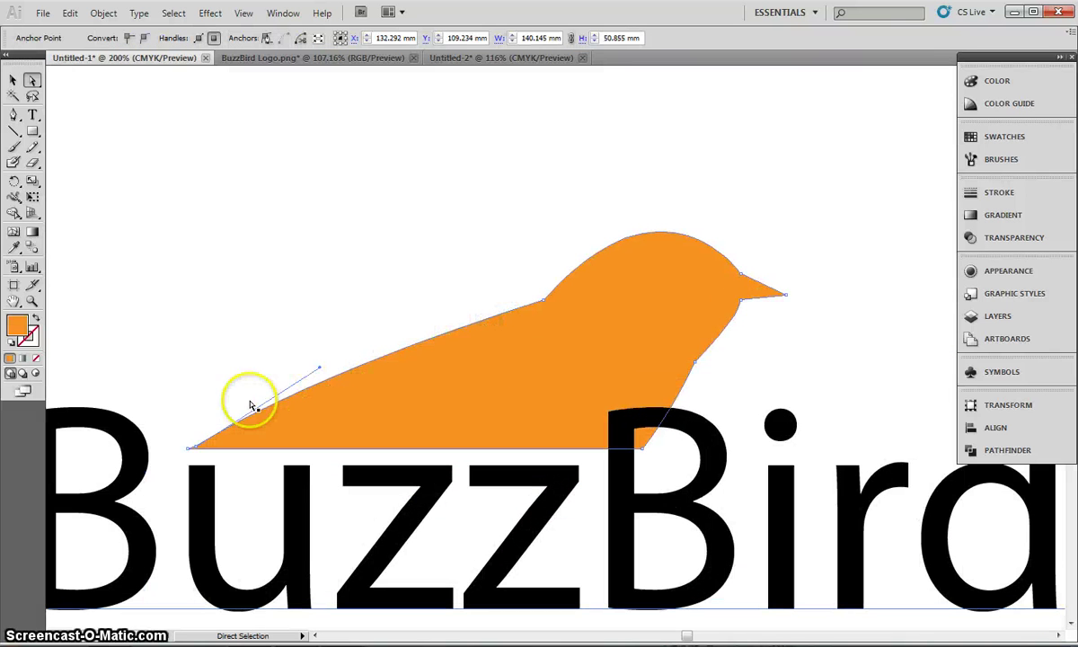
left_click_drag(187, 447, 210, 440)
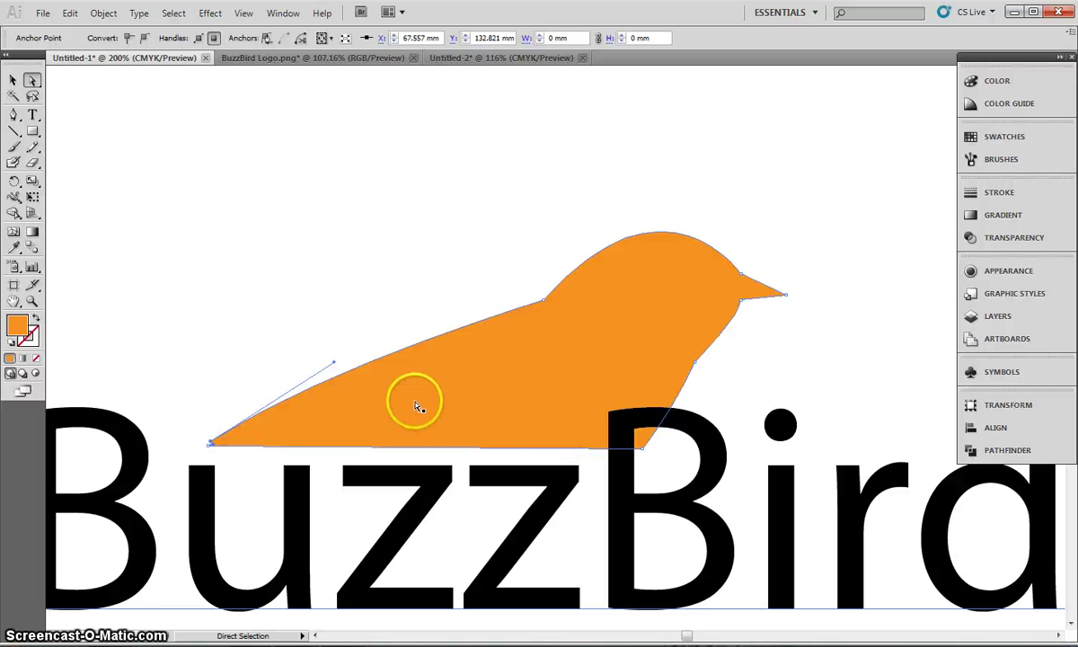
- Shift the BuzzBird text slightly right and up so the "uzz" letters sit just beneath the bird's flat base
left_click_drag(419, 402, 391, 406)
left_click_drag(386, 469, 445, 461)
left_click(388, 408)
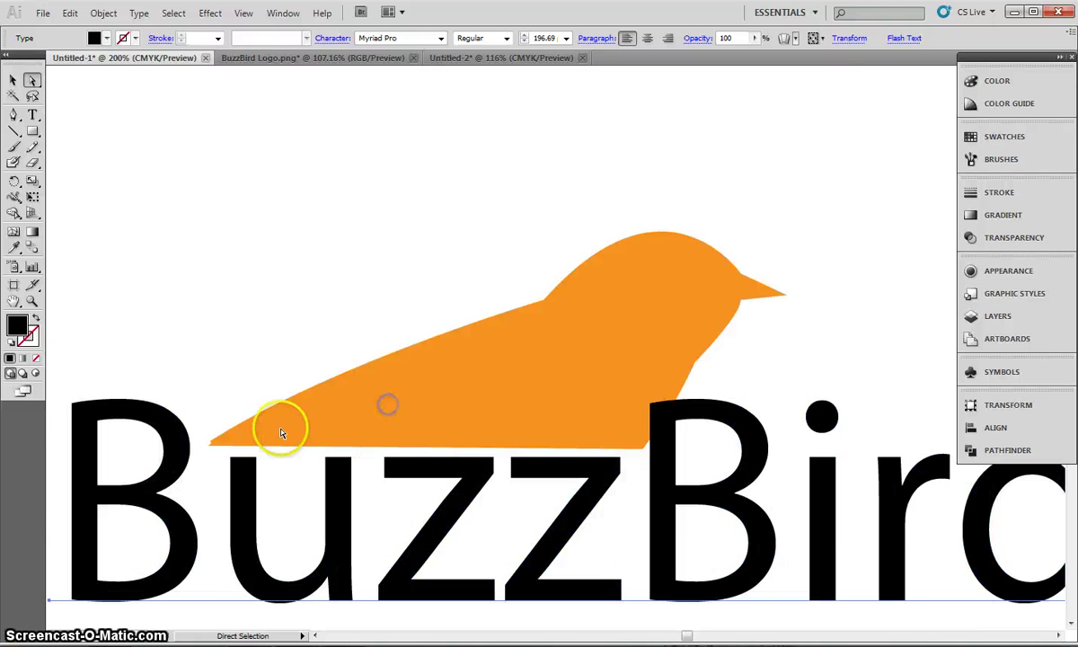
- Delete the extra anchor point at the bird's tail tip so the upper curve and base meet in a single point
left_click(686, 252)
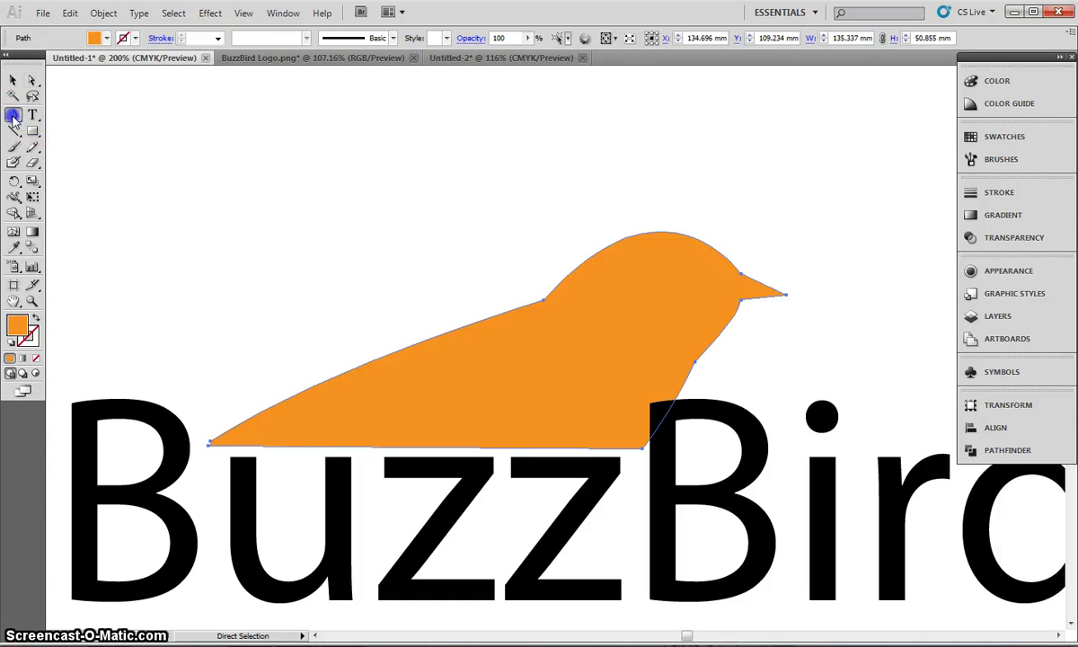
left_click_drag(13, 117, 164, 156)
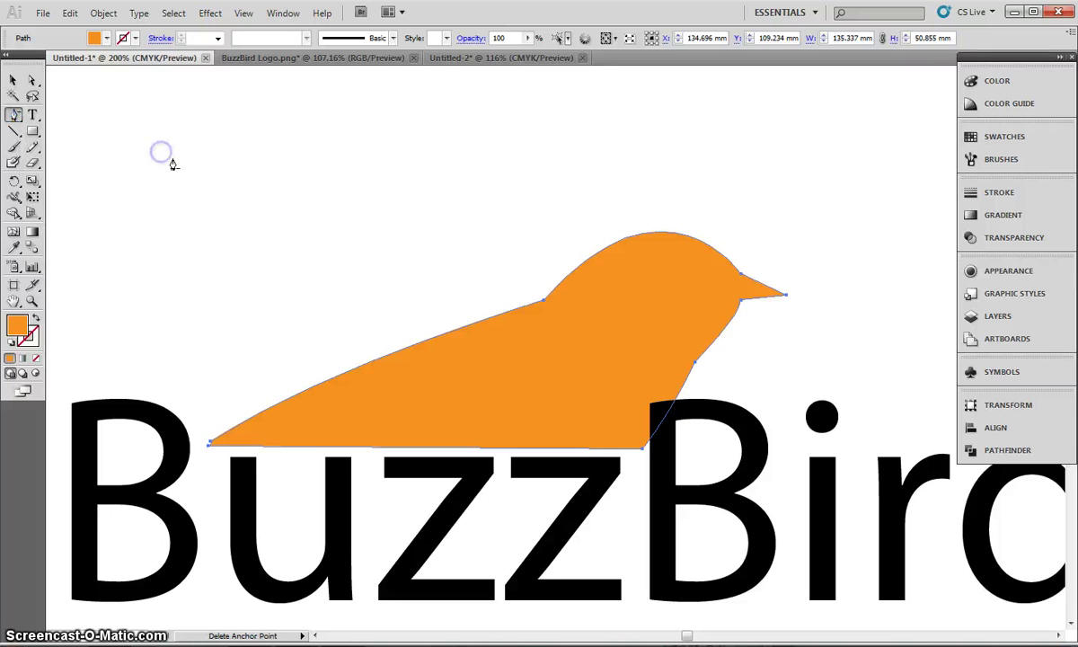
left_click(210, 444)
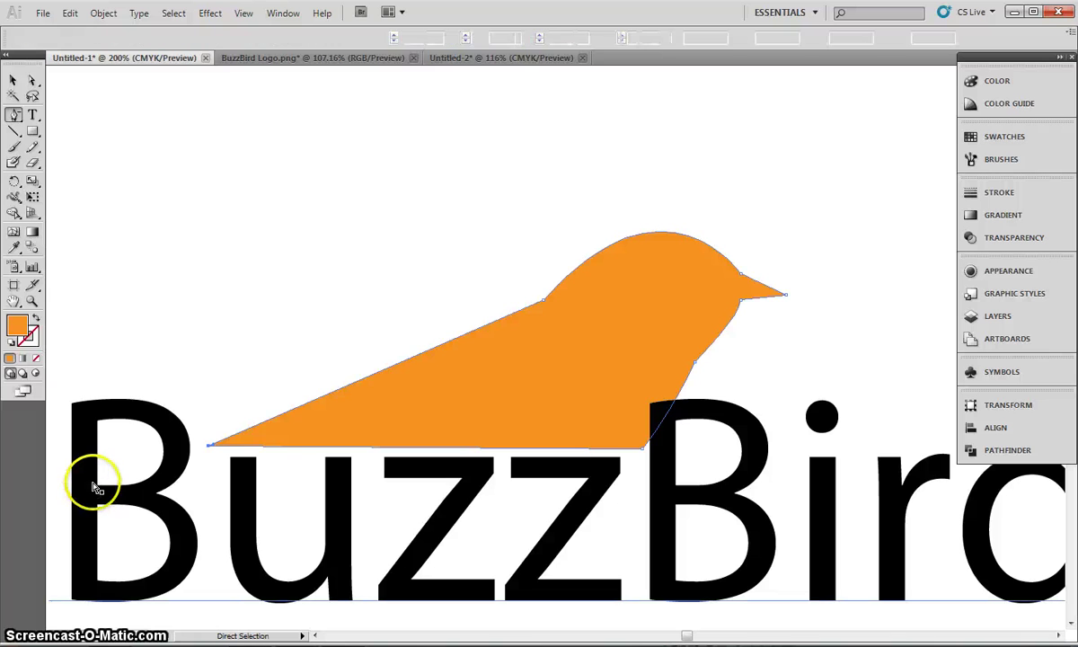
key("ctrl+z")
left_click(206, 444, "ctrl")
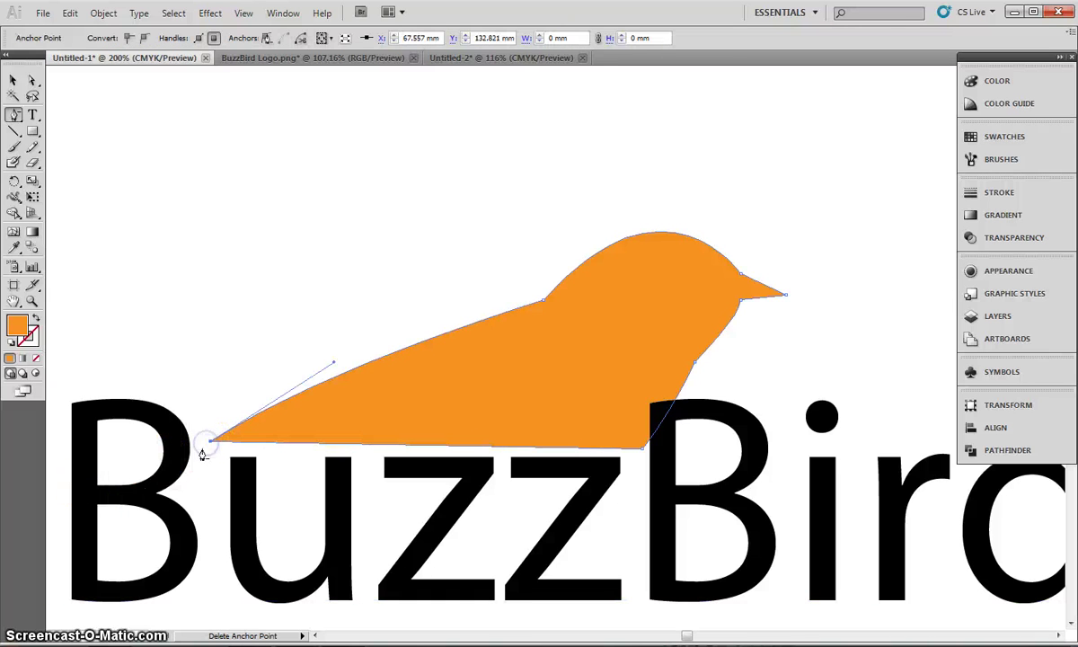
- Move the bird's tail tip inward to about X 75 mm and pull the chest anchor point slightly inward and up
left_click(31, 81)
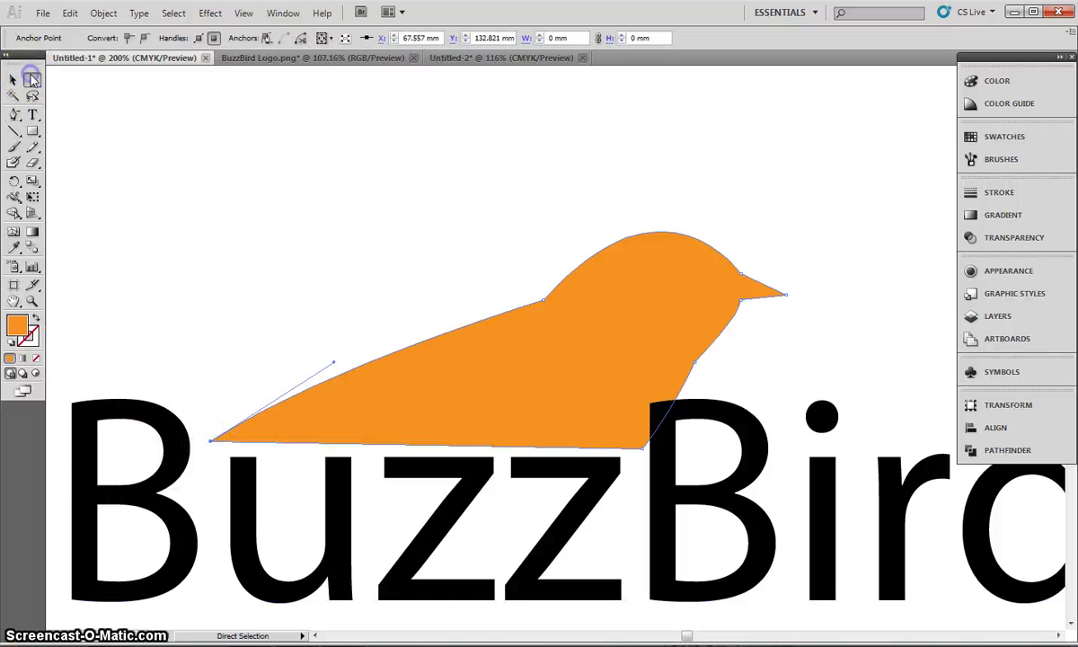
left_click(211, 444)
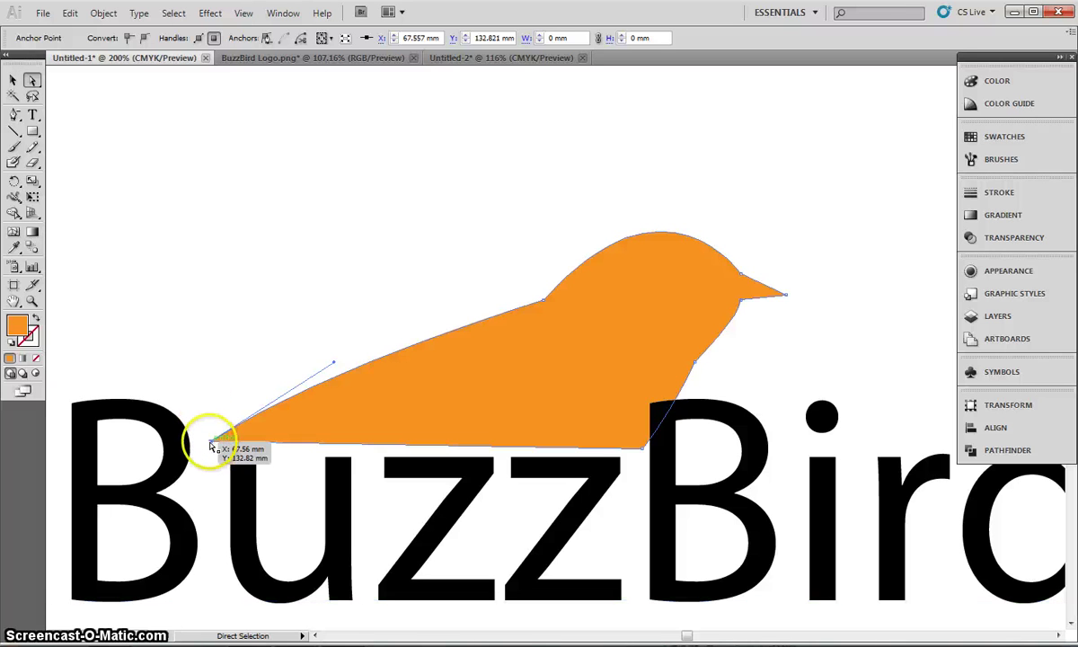
left_click_drag(211, 446, 243, 445)
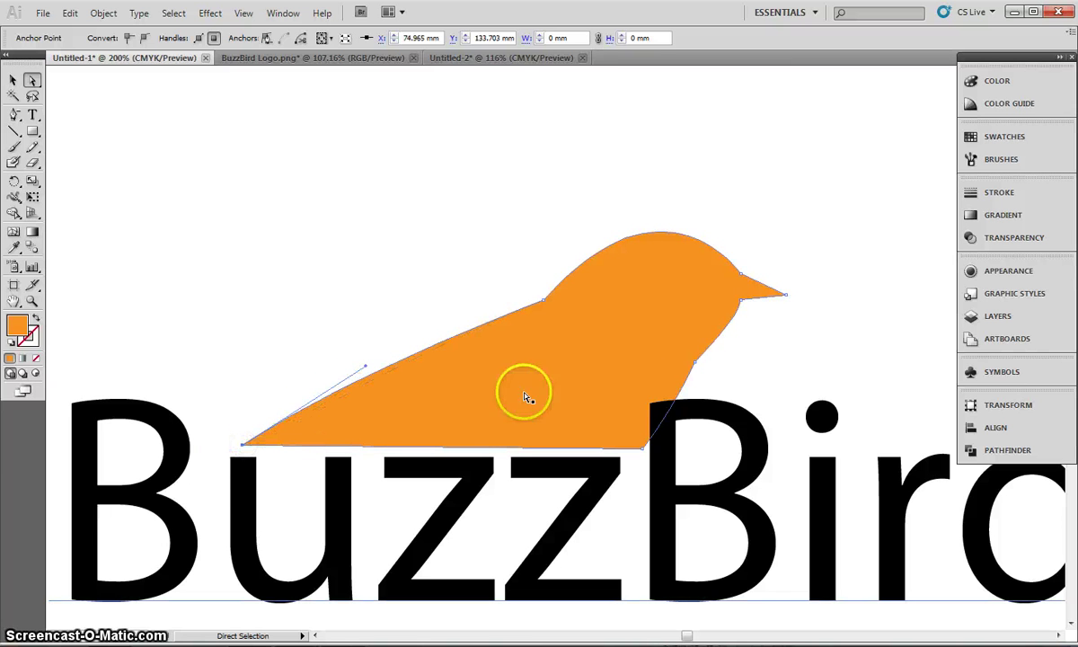
left_click_drag(701, 364, 685, 355)
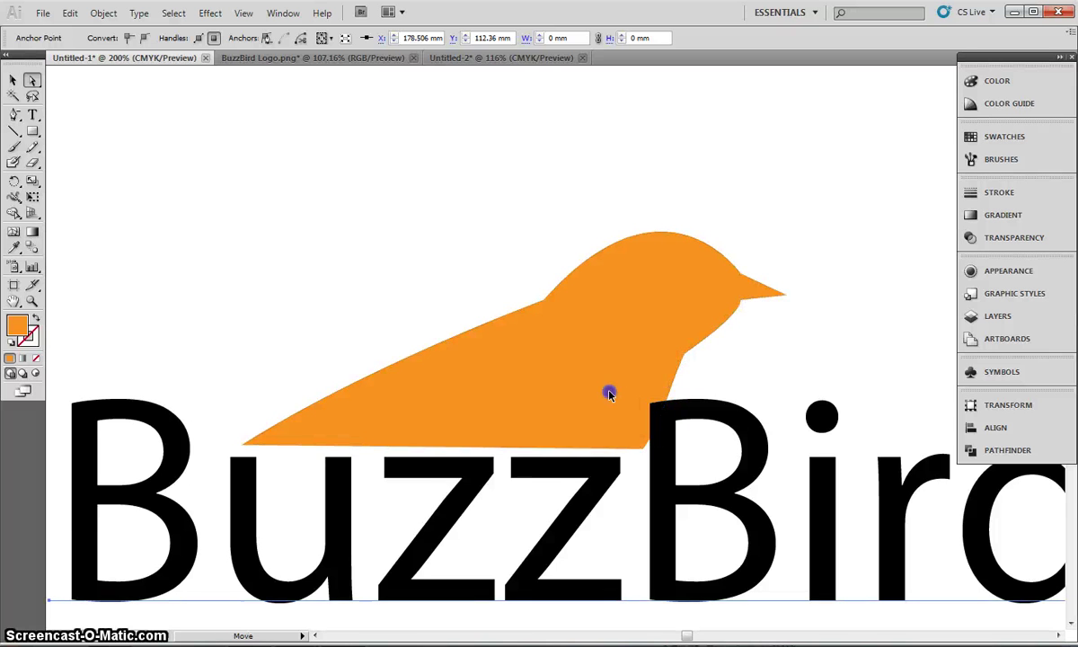
- Shift the BuzzBird text slightly right so the "u" starts directly beneath the bird's tail tip
mouse_move(609, 387)
left_mouse_down()
mouse_move(595, 387)
mouse_move(620, 398)
left_mouse_up()
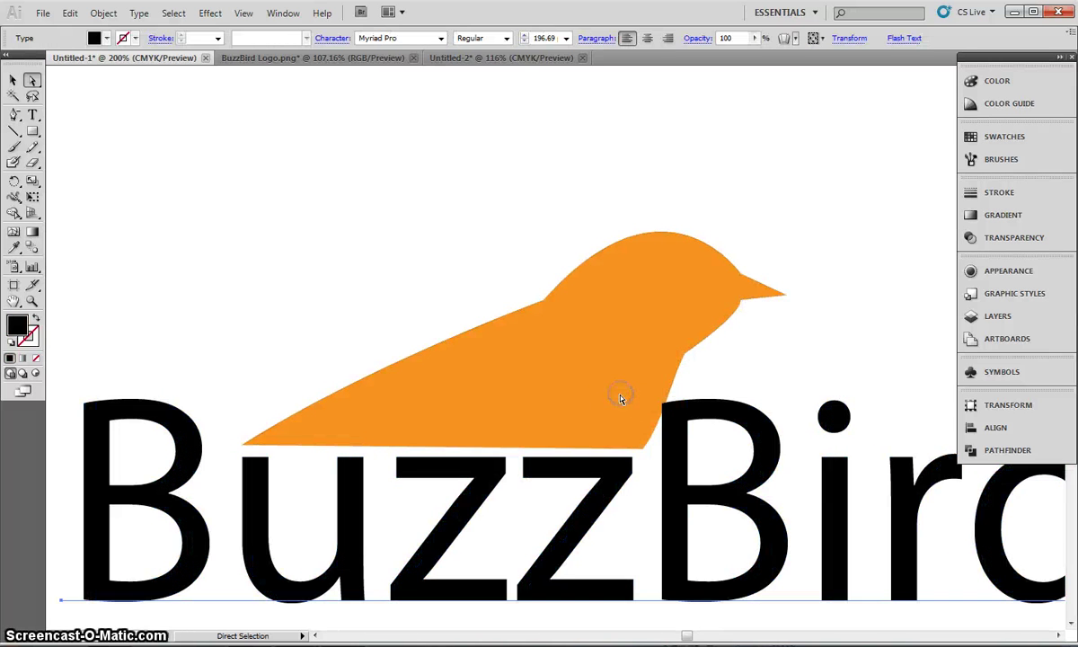
left_click(619, 393)
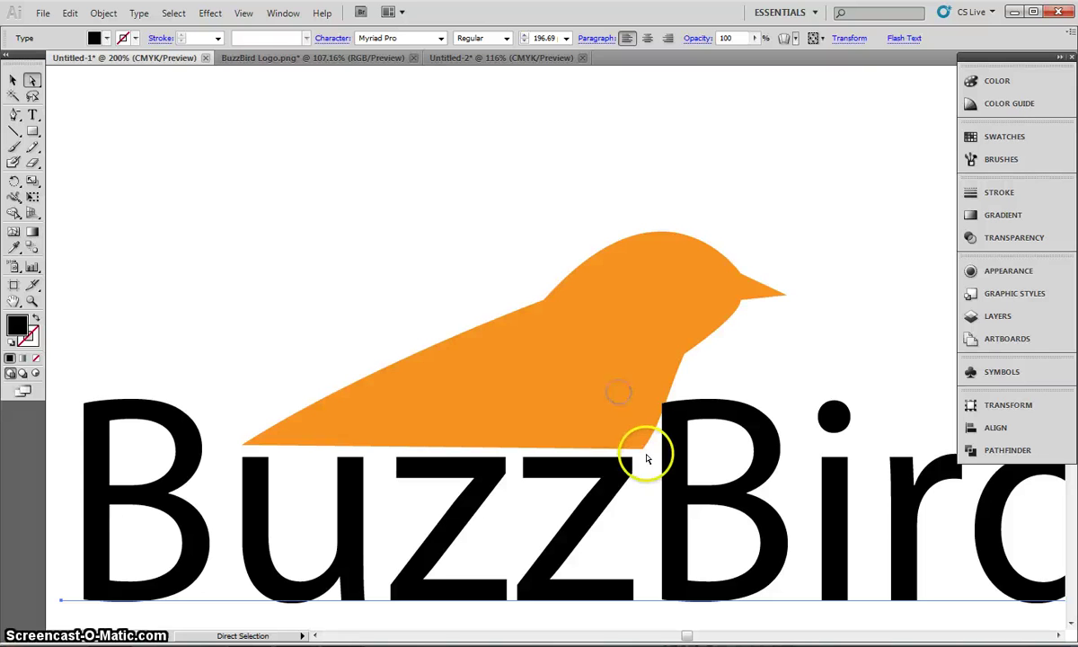
mouse_move(643, 450)
left_mouse_down()
mouse_move(632, 450)
mouse_move(643, 450)
left_mouse_up()
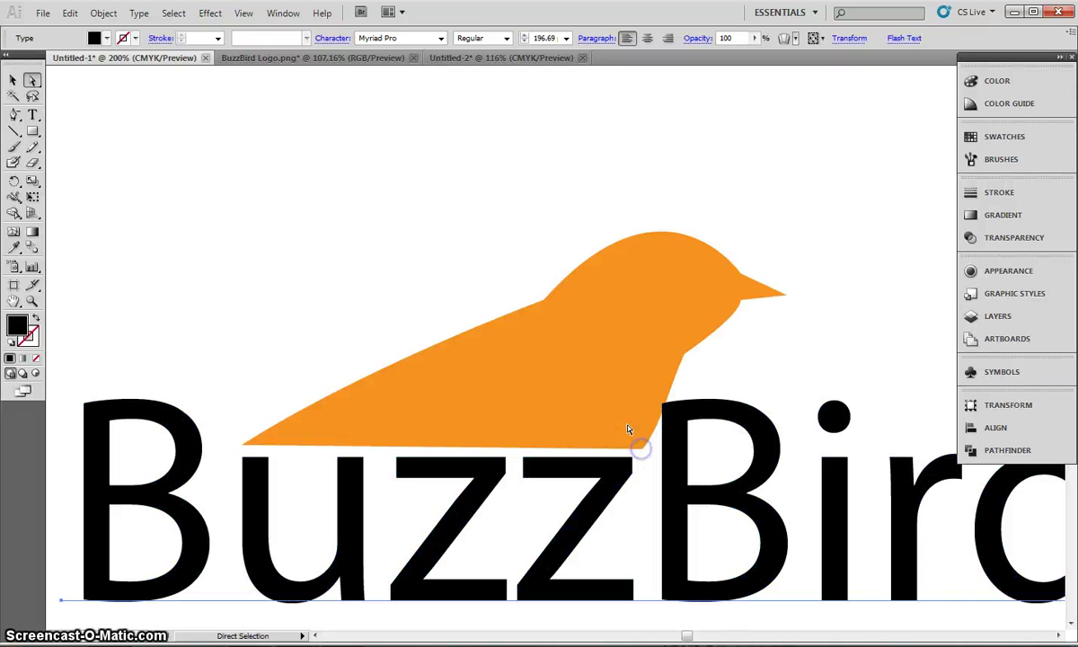
- Move the front corner anchor of the bird's base inward to about X 164.6 mm, clearing the second "B"
left_click(672, 272)
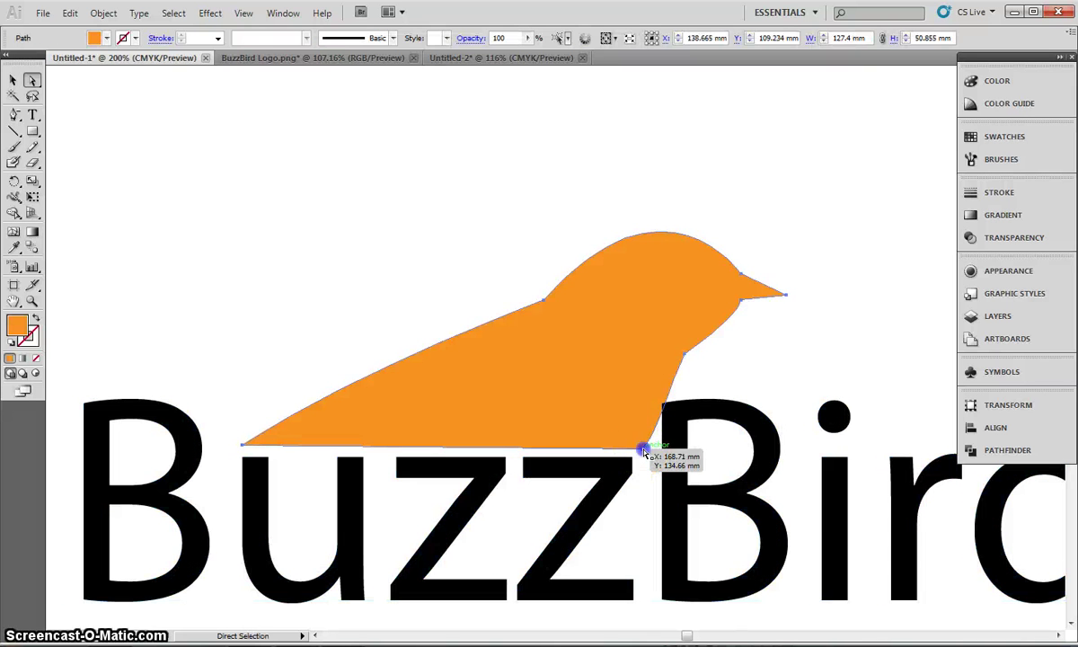
left_click(644, 449)
left_click_drag(626, 451, 626, 452)
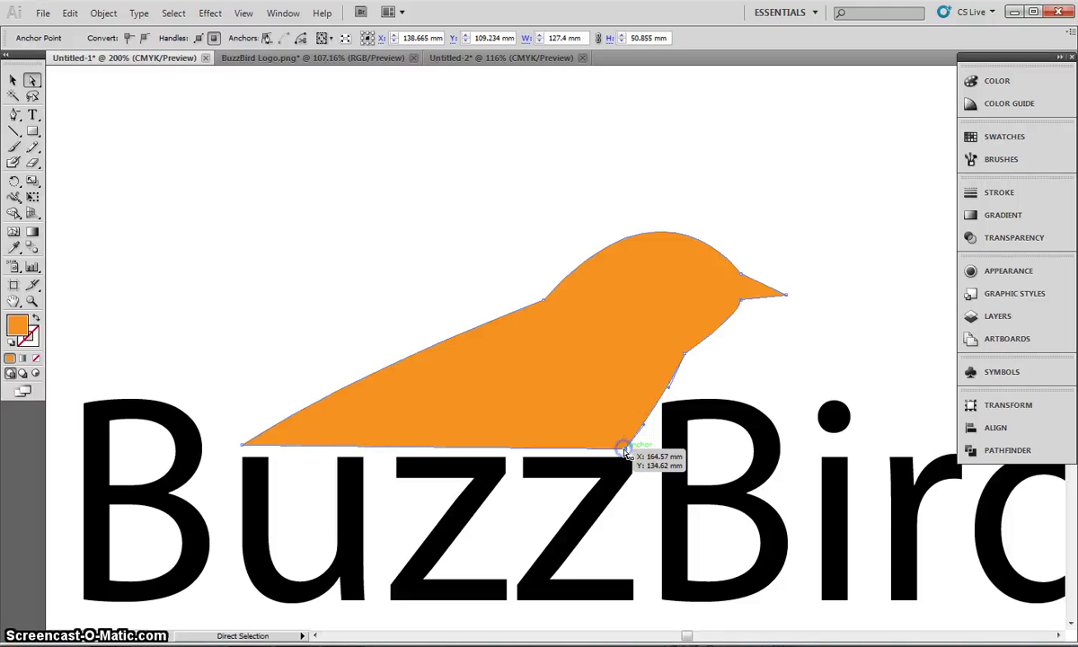
left_click(639, 408)
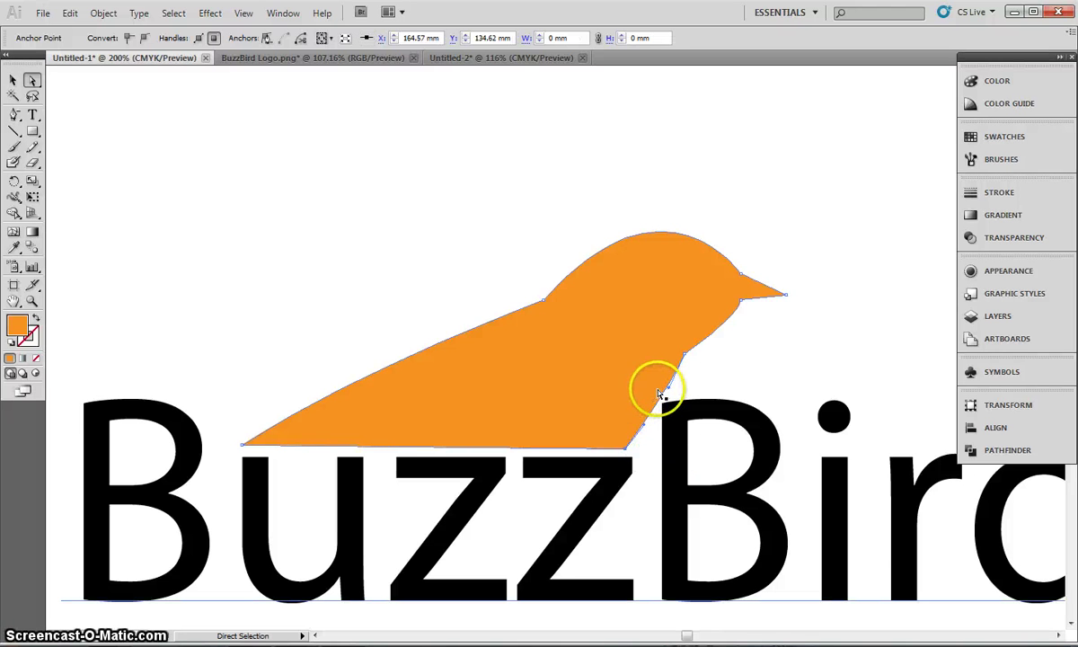
left_click(315, 239)
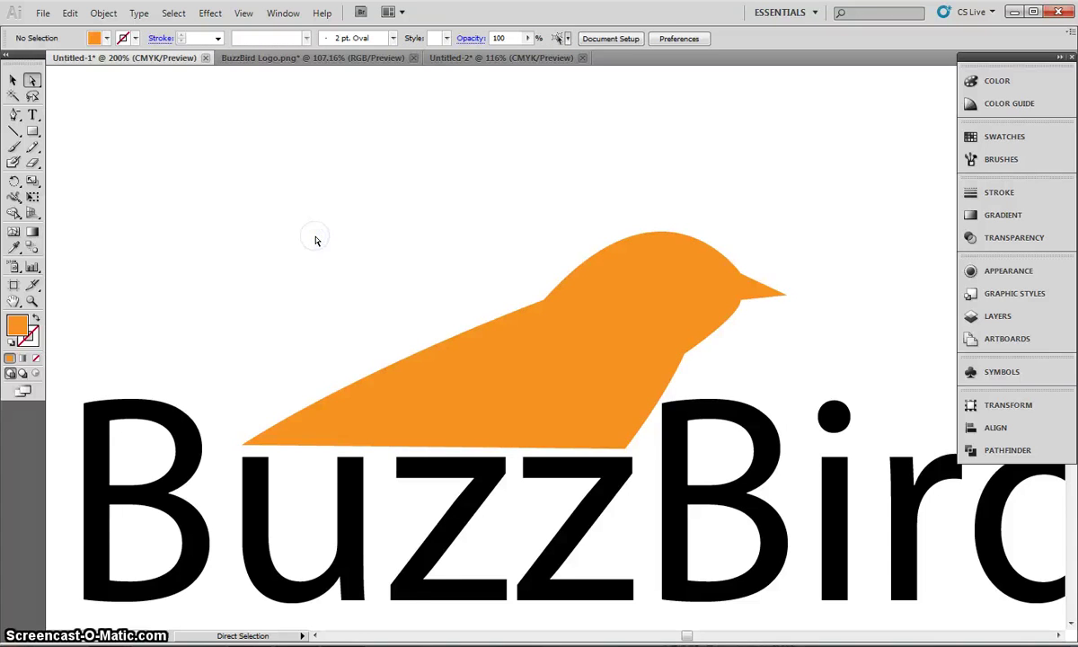
- Rotate the whole bird very slightly counterclockwise so its base runs level above the "uzz" letters
key("ctrl+minus")
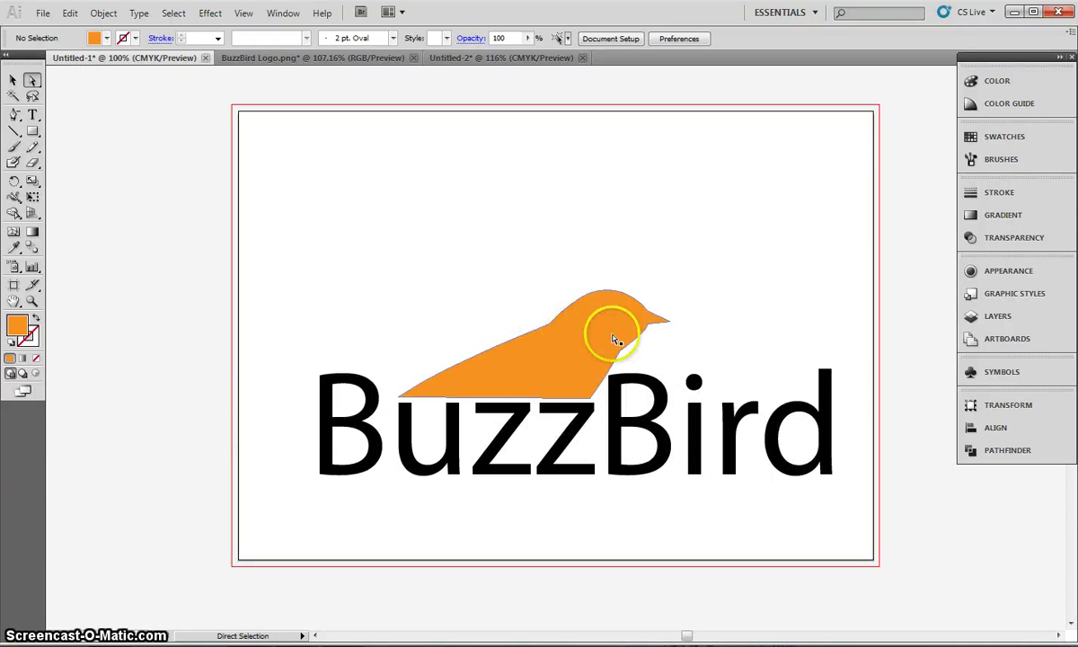
left_click(663, 315)
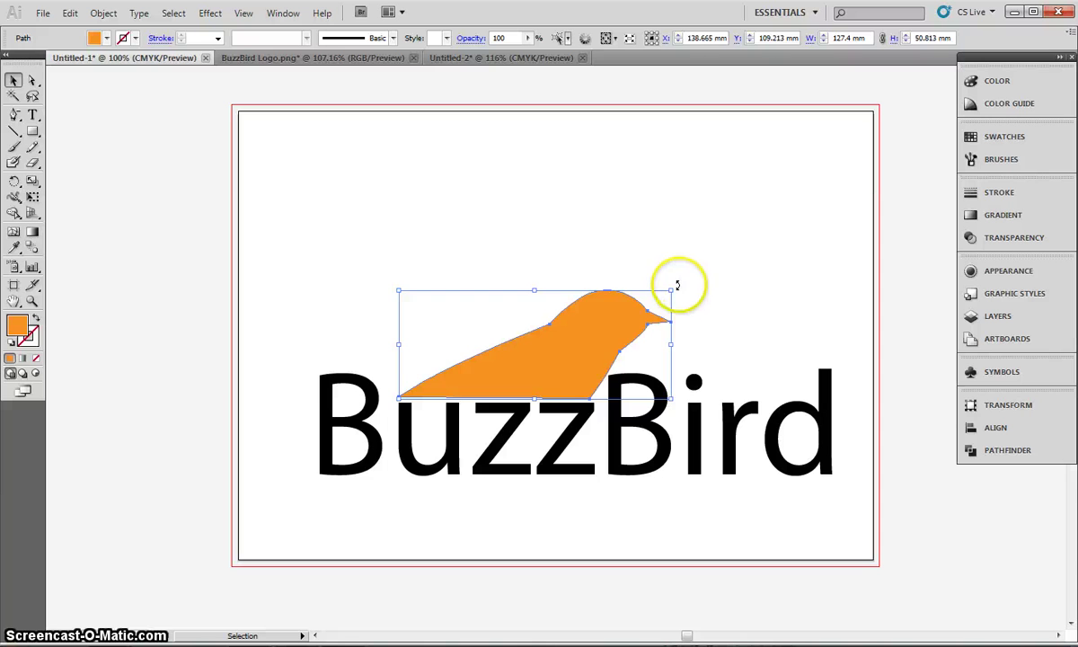
left_click_drag(679, 285, 677, 284)
left_click(106, 93)
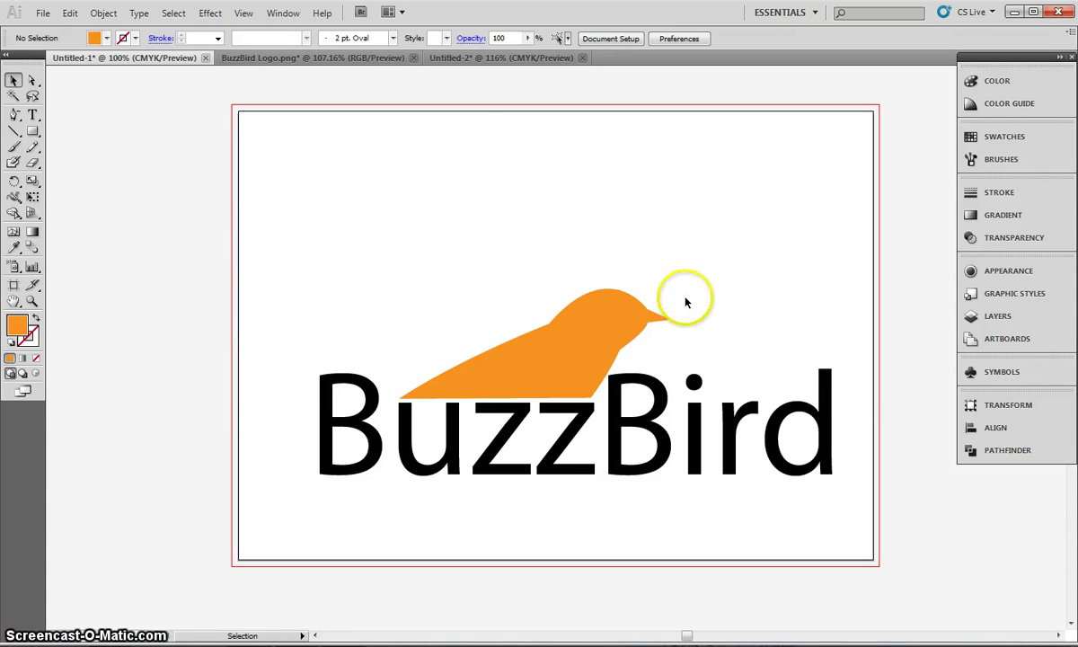
- Examine the horn shape in the Untitled-2 reference logo and return to the area ahead of the beak in Untitled-1
left_click(501, 57)
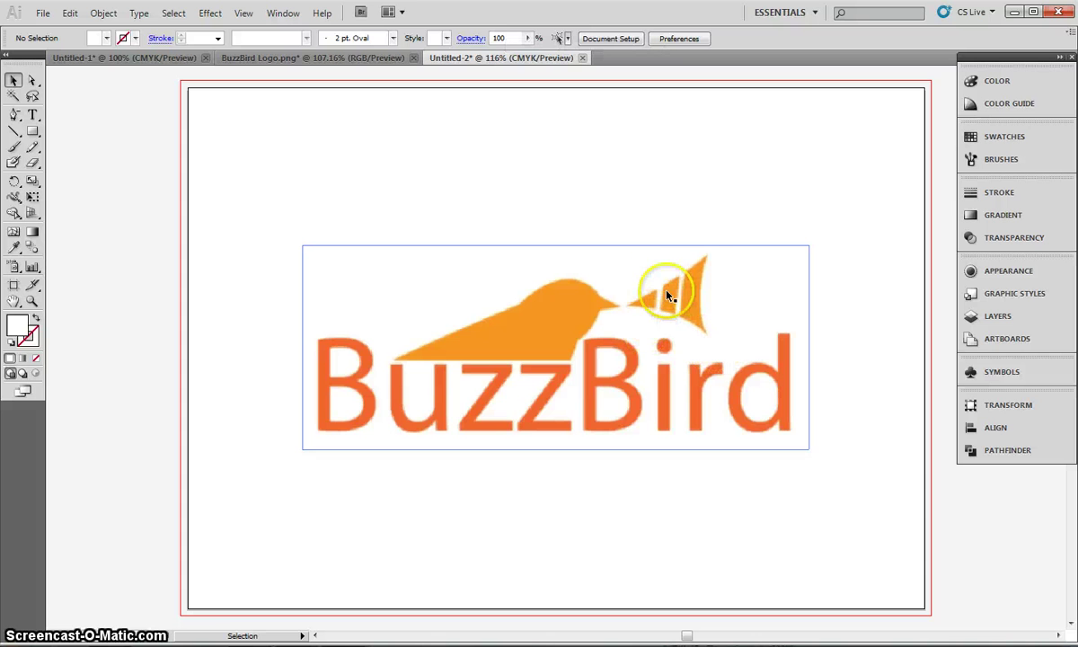
left_click(155, 58)
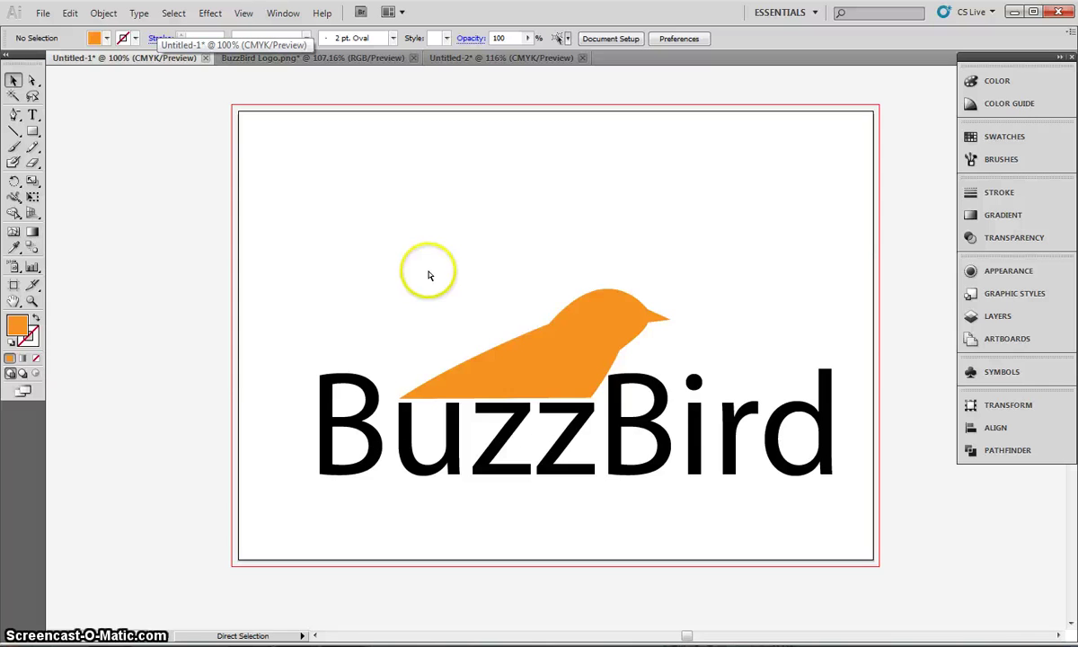
key("ctrl+equal")
key("ctrl+equal")
left_click_drag(684, 635, 695, 637)
- Draw an orange horn ahead of the beak with the Pen tool, about 35 mm by 44 mm, with curved long edges and a straight wide end
left_click(15, 114)
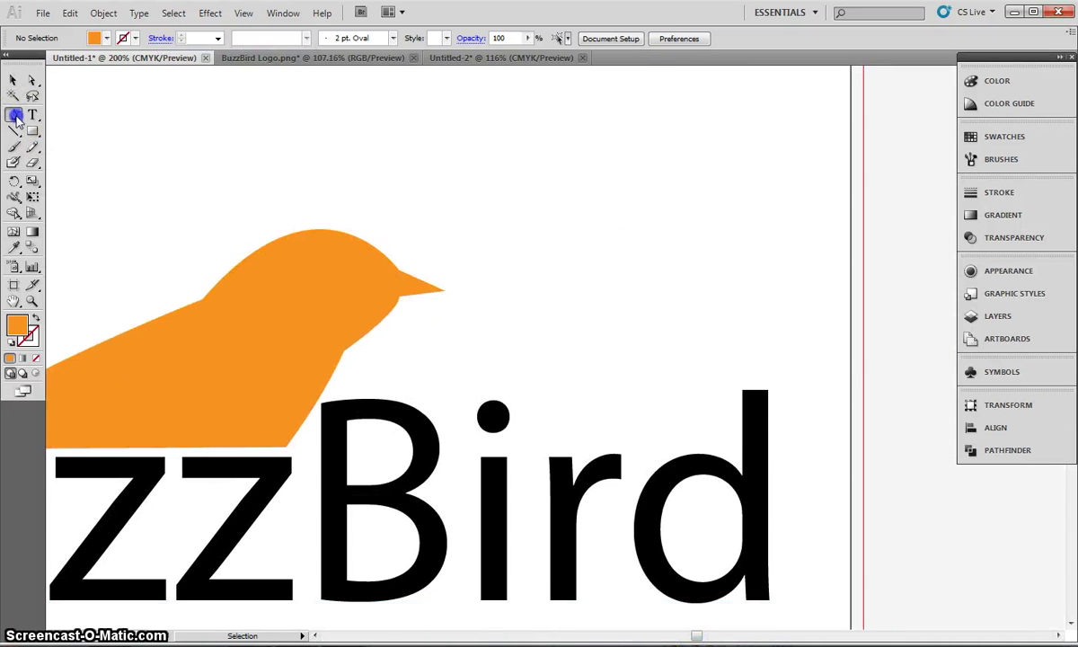
left_click(33, 121)
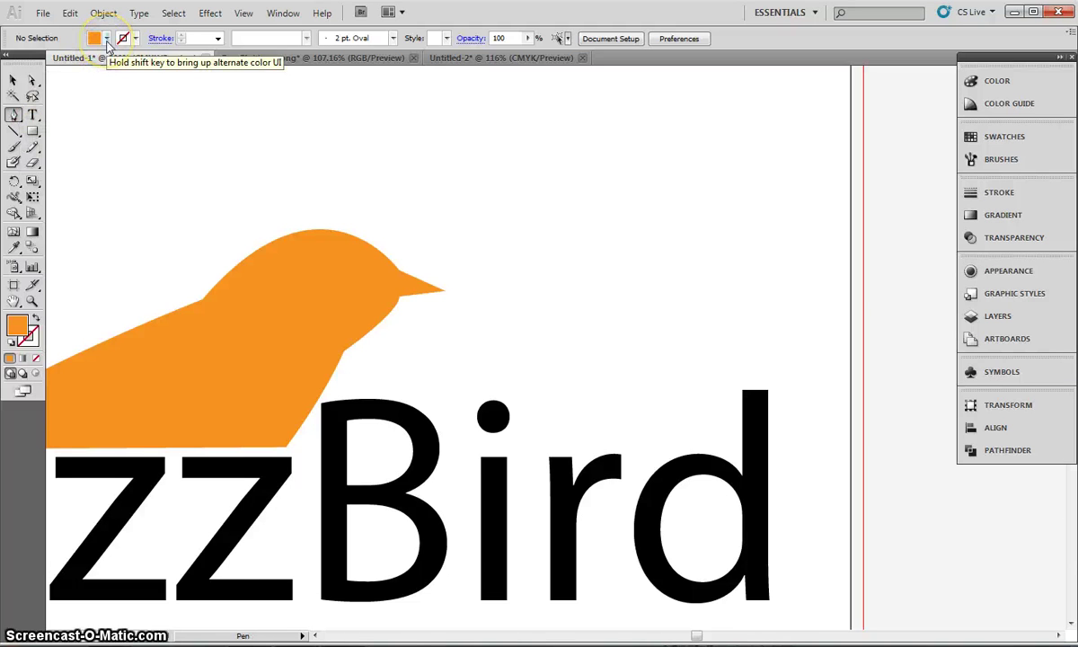
left_click(482, 292)
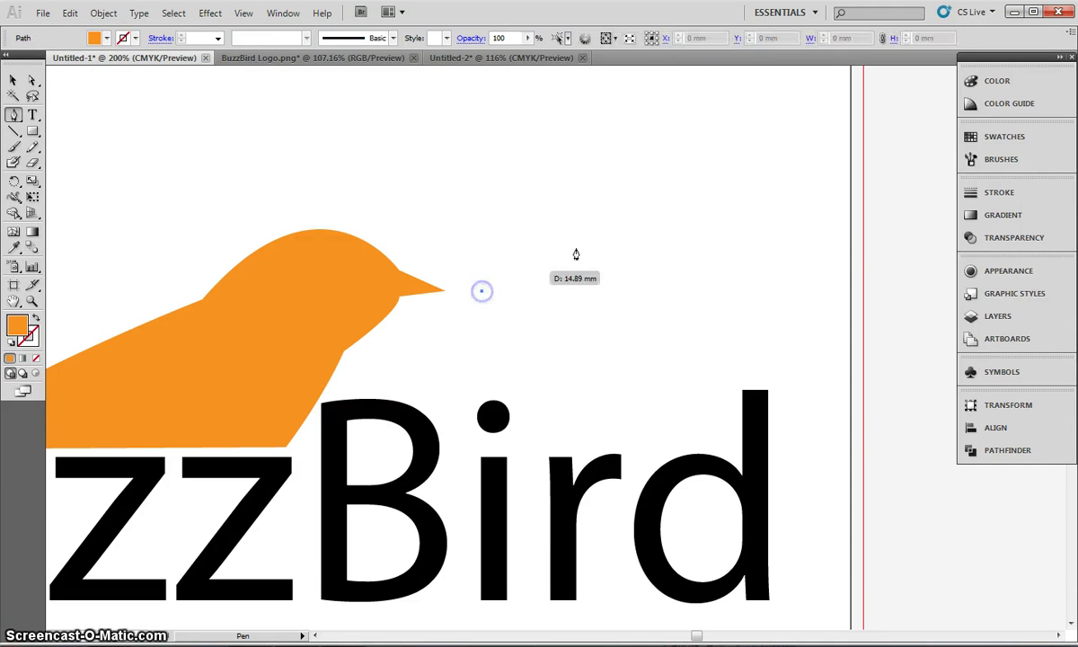
left_click(631, 188)
left_click_drag(635, 168, 682, 123)
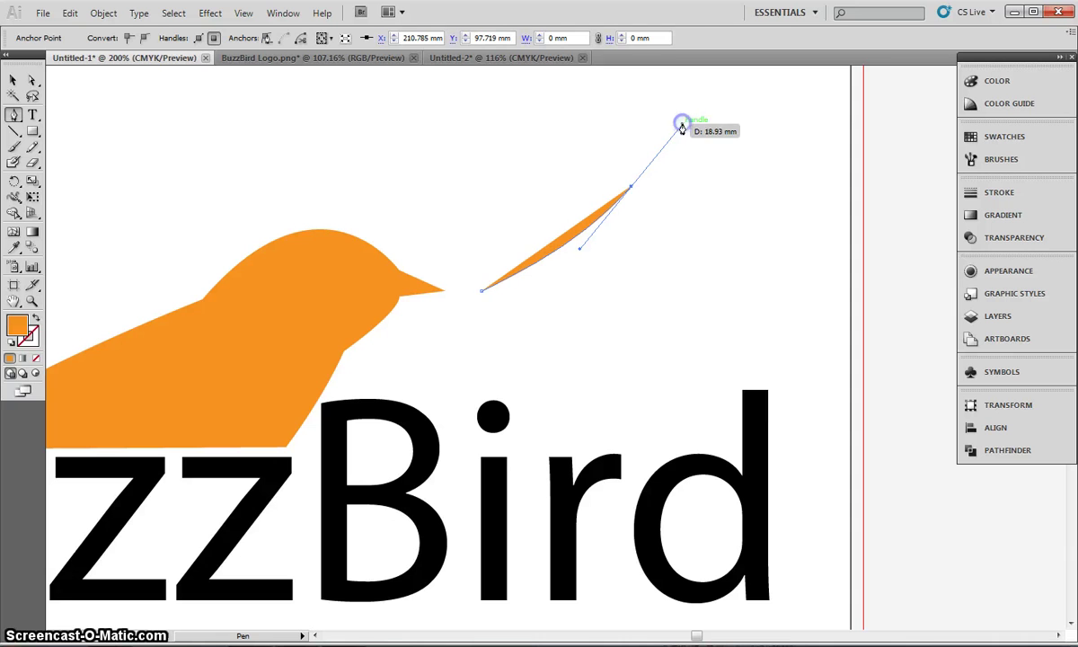
left_click(631, 187)
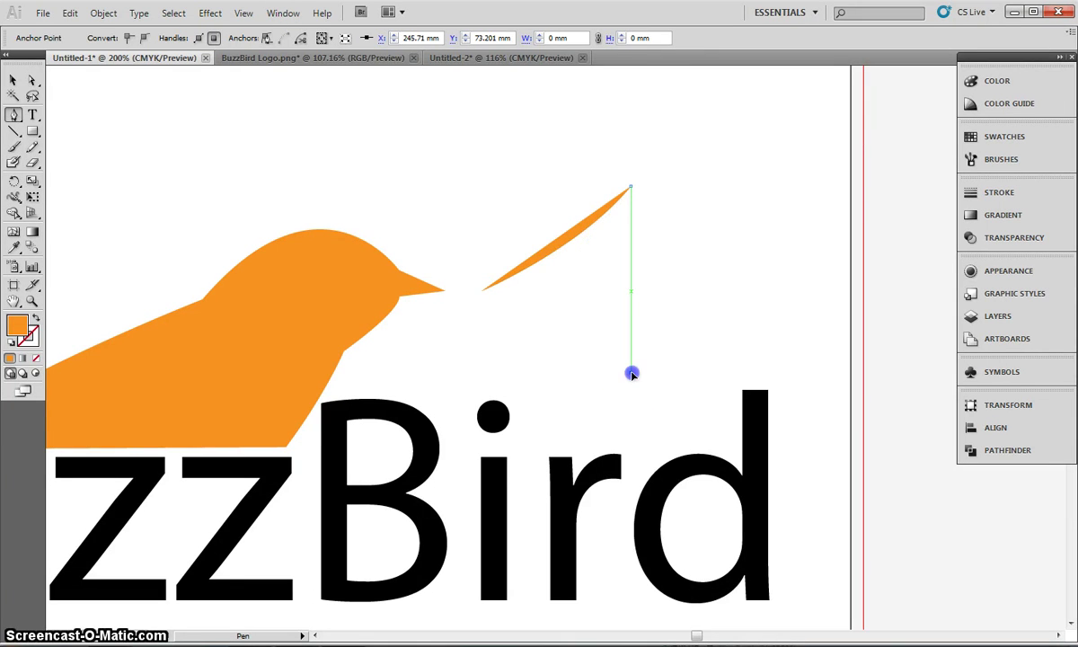
left_click(630, 371)
left_click_drag(630, 373, 479, 293)
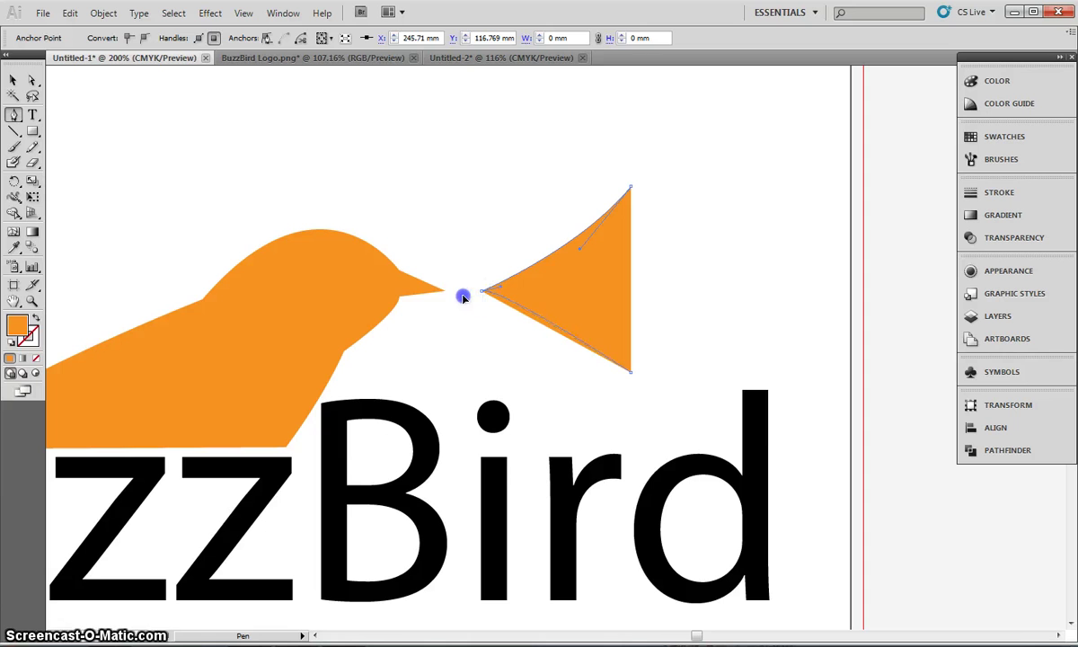
left_click(416, 280)
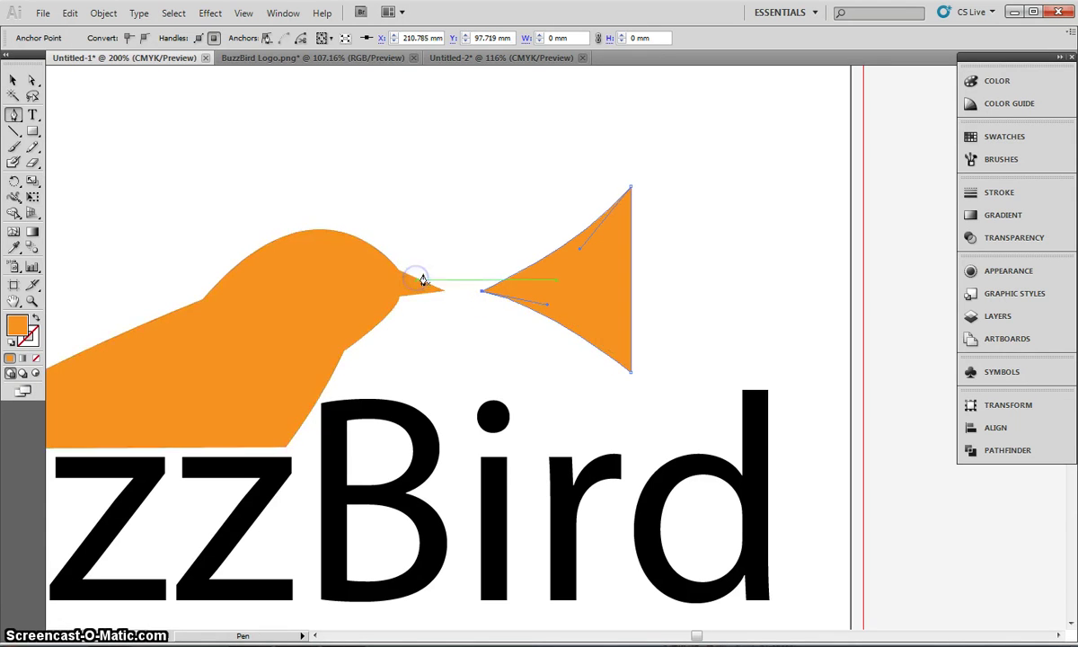
left_click(12, 80)
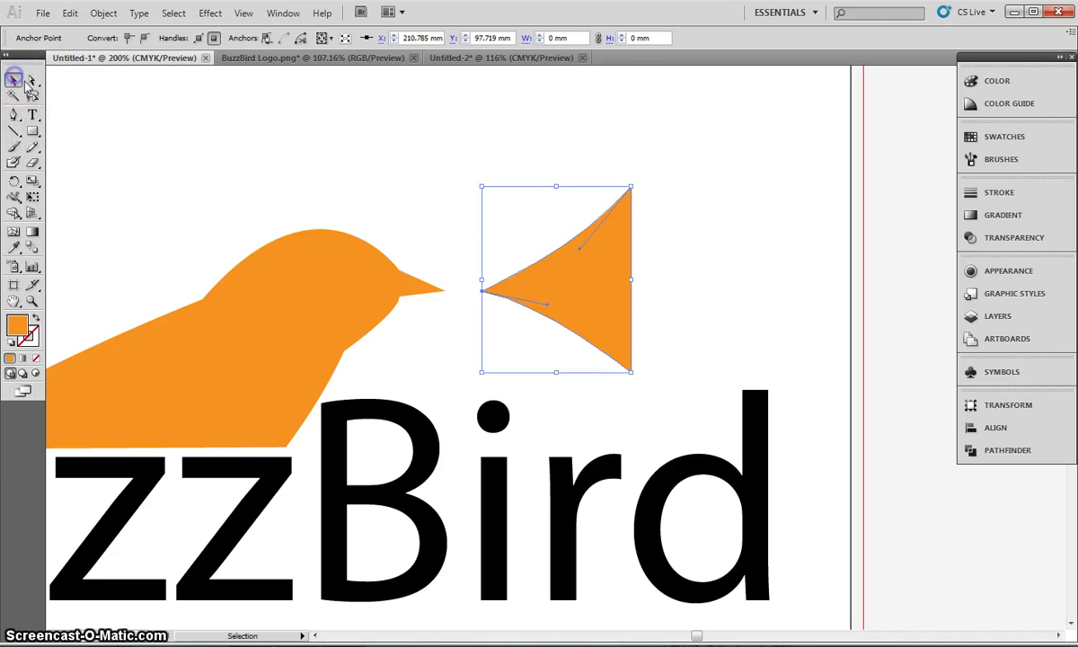
left_click(708, 280)
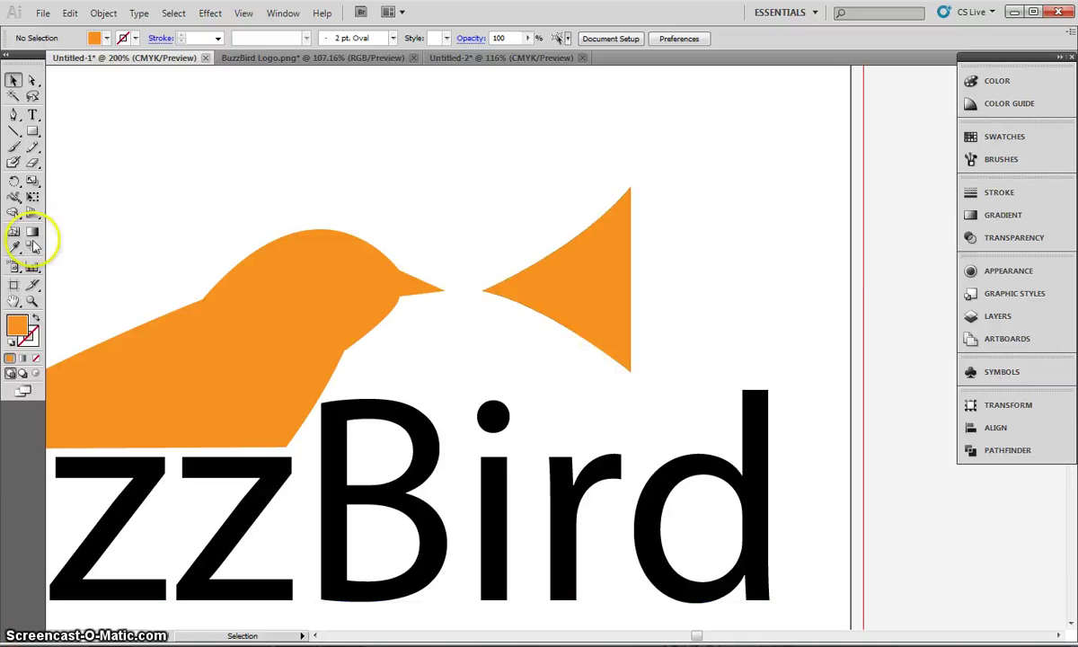
- Draw a vertical magenta rectangle about 4.4 mm by 29 mm across the narrow part of the horn
left_click_drag(33, 132, 64, 130)
left_click(107, 39)
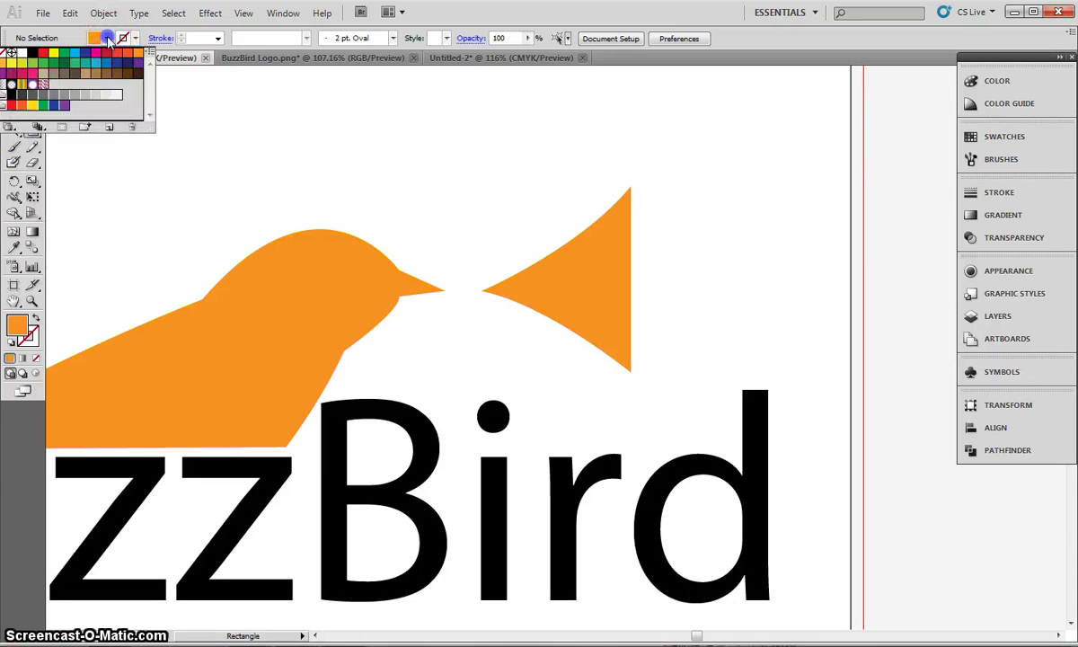
left_click(101, 52)
left_click(552, 19)
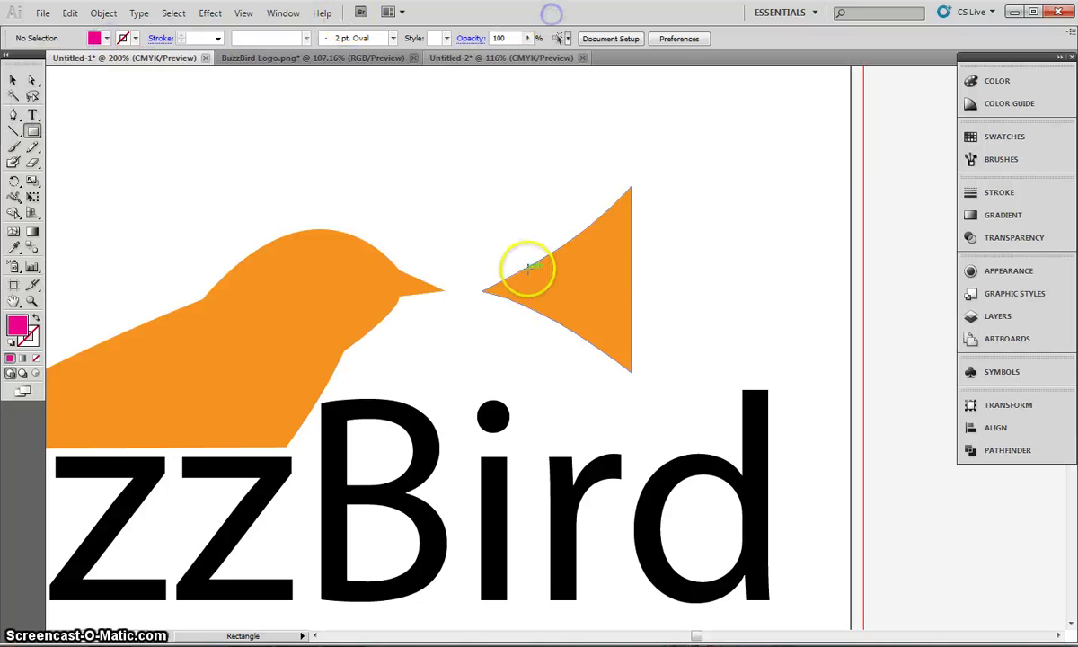
left_click_drag(525, 220, 541, 344)
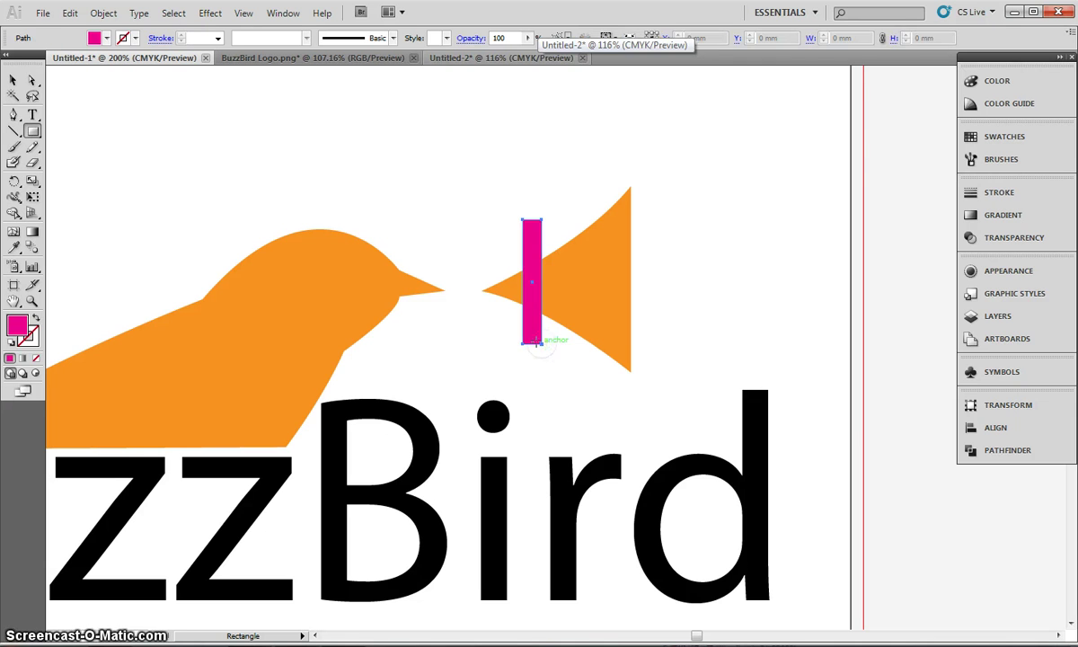
- Place a taller copy of the magenta bar nearer the horn's wide end and shift the first bar right to about X 224.7 mm
left_click(15, 81)
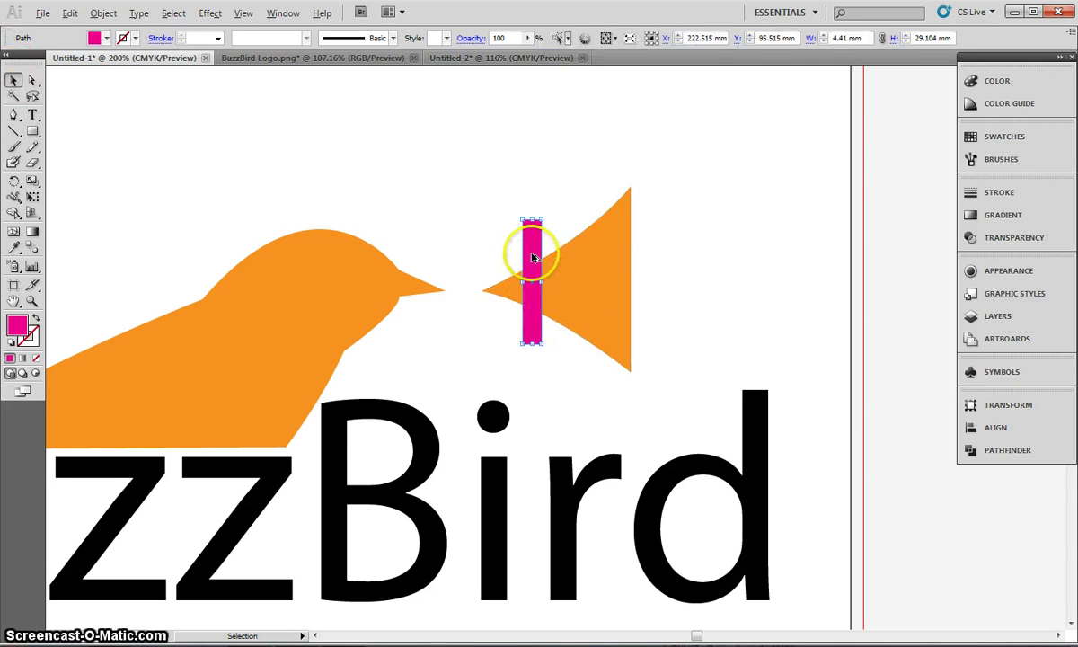
left_click_drag(531, 251, 580, 191)
left_click_drag(579, 236, 546, 267)
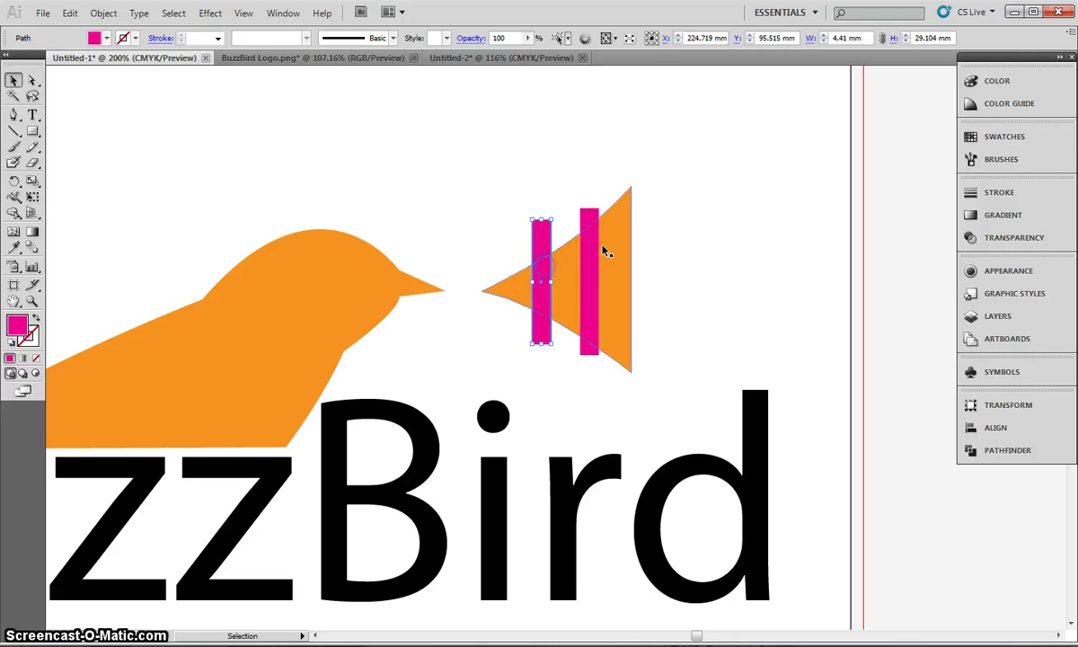
left_click(719, 239)
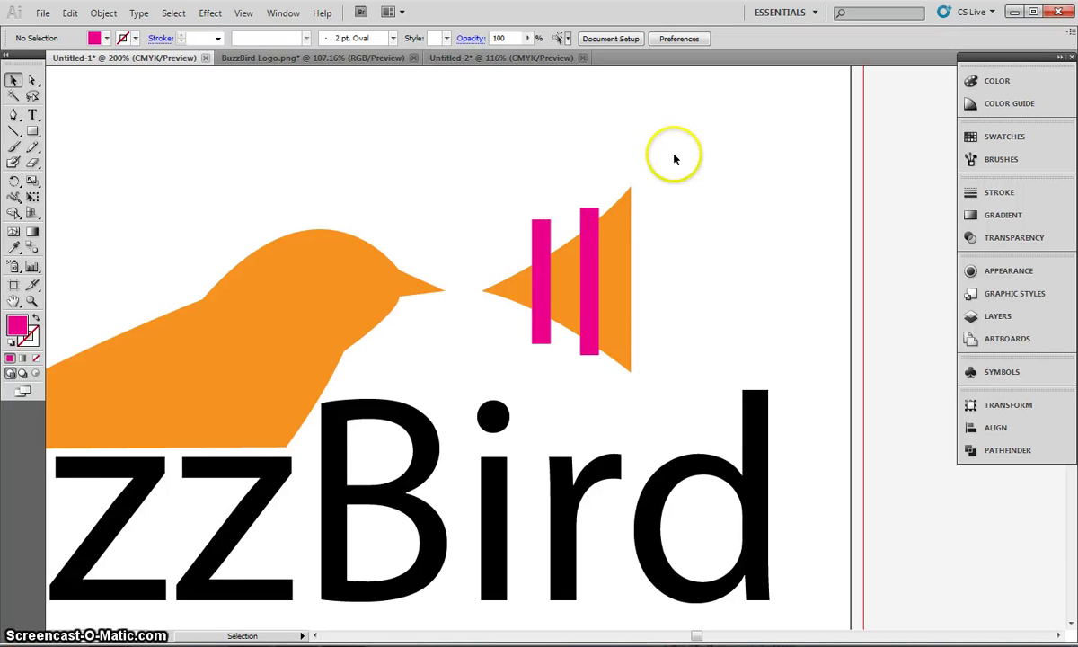
- Subtract both magenta bars from the orange horn with Pathfinder's Minus Front, leaving the bird and lettering out of the selection
left_click_drag(634, 145, 469, 378)
key("ctrl+a")
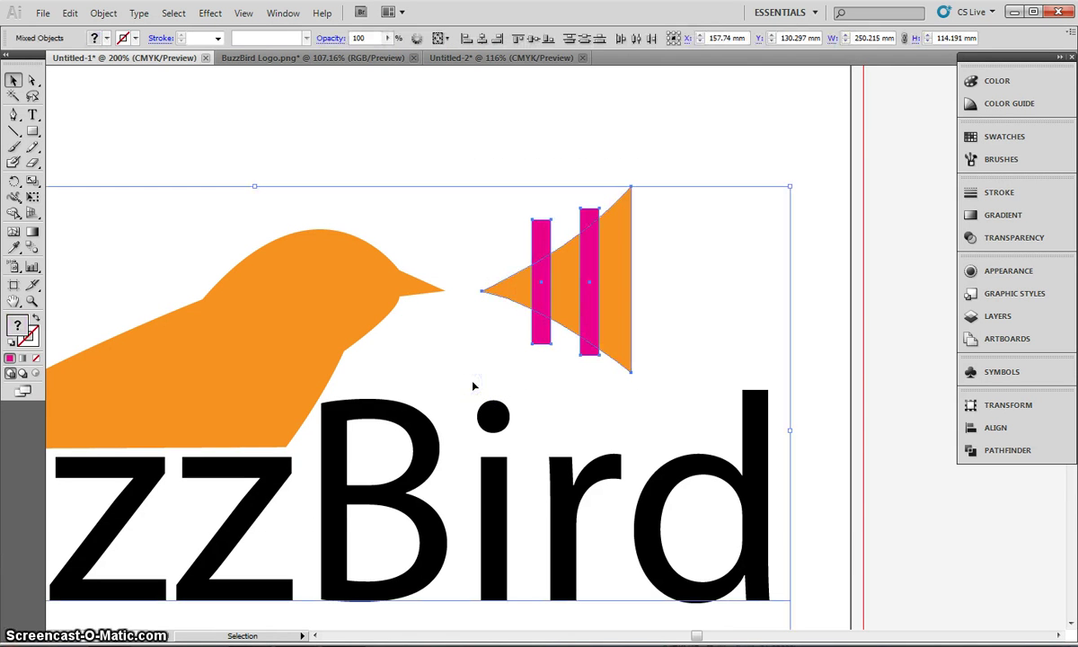
left_click(344, 280, "shift")
left_click(317, 233, "shift")
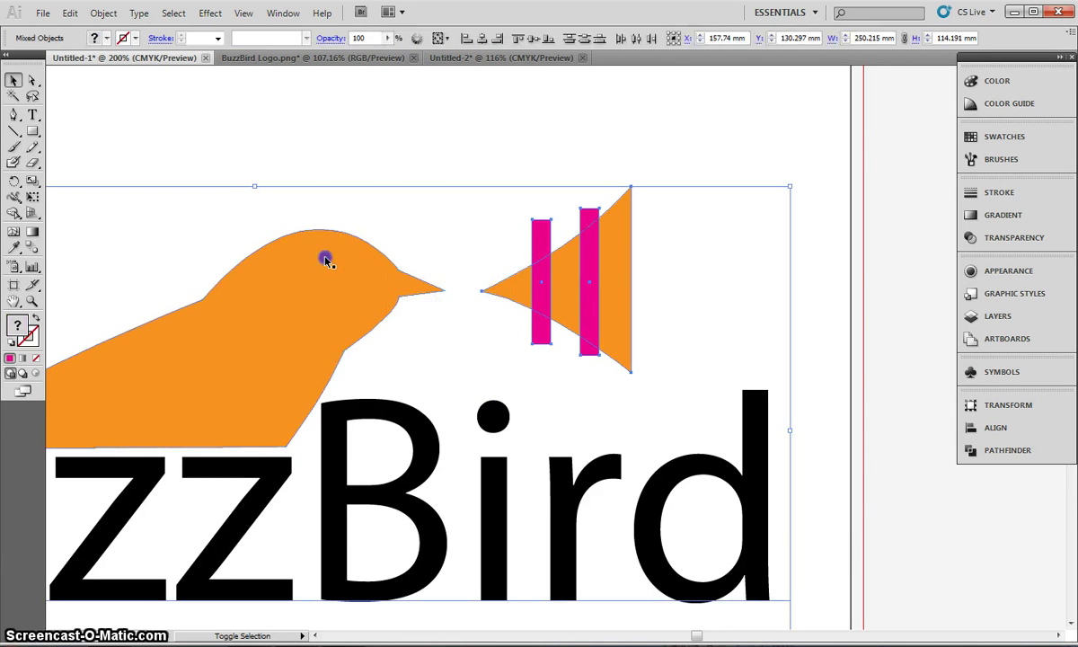
left_click(753, 429, "shift")
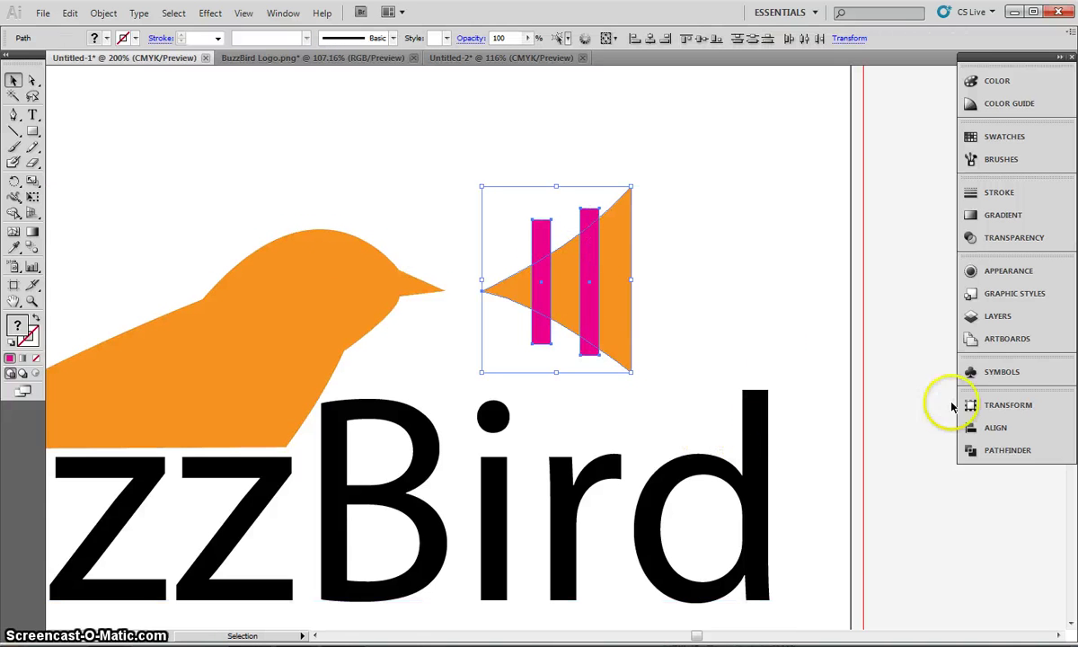
left_click(1028, 452)
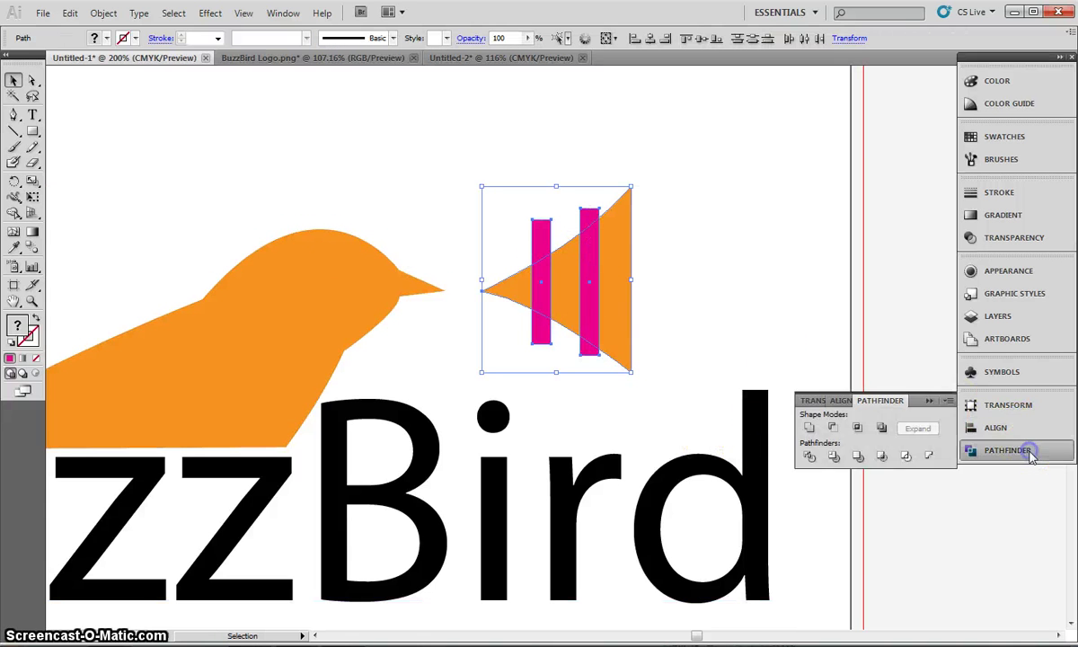
left_click(835, 429)
left_click(754, 259)
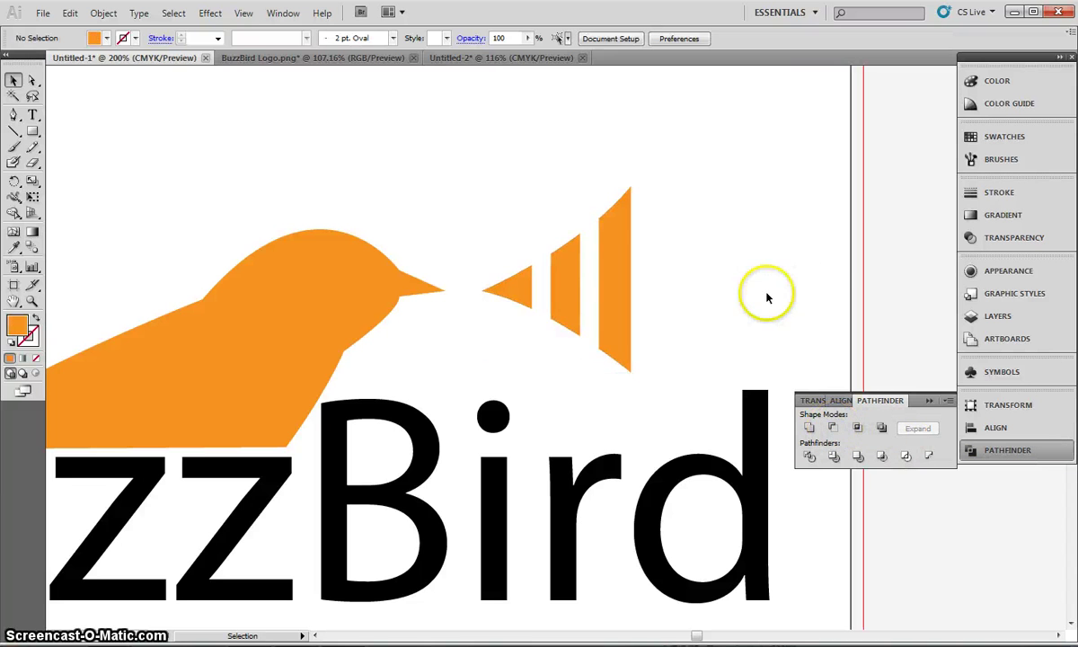
left_click(931, 401)
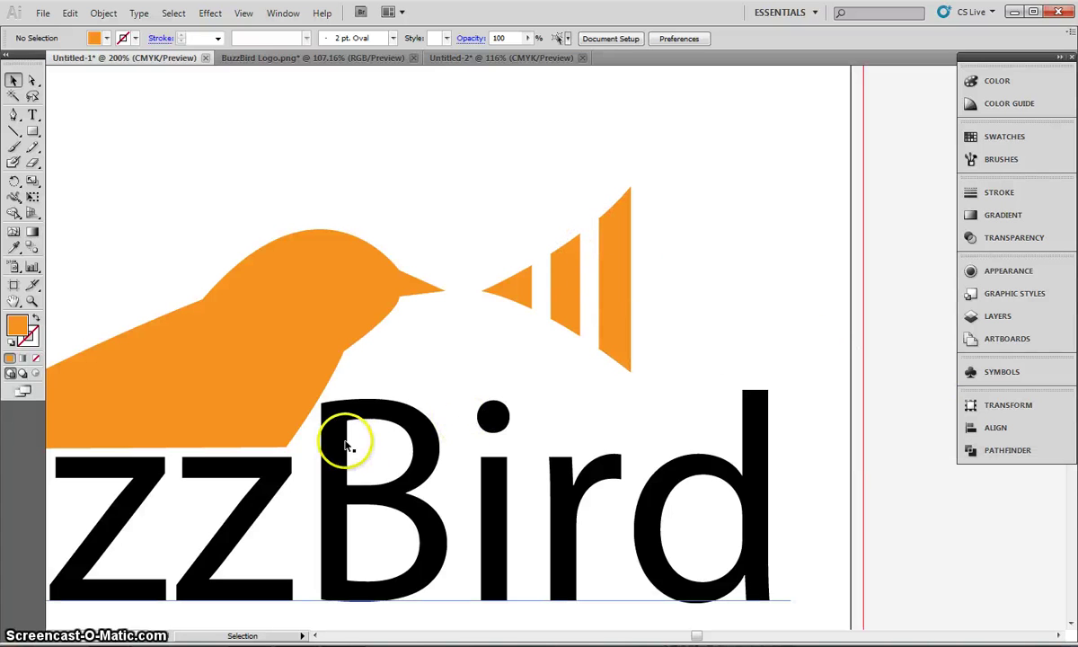
- Recolour all of the BuzzBird lettering orange, with CMYK values C 0, M 46.27, Y 100, K 0, and deselect it
key("ctrl+minus")
key("ctrl+minus")
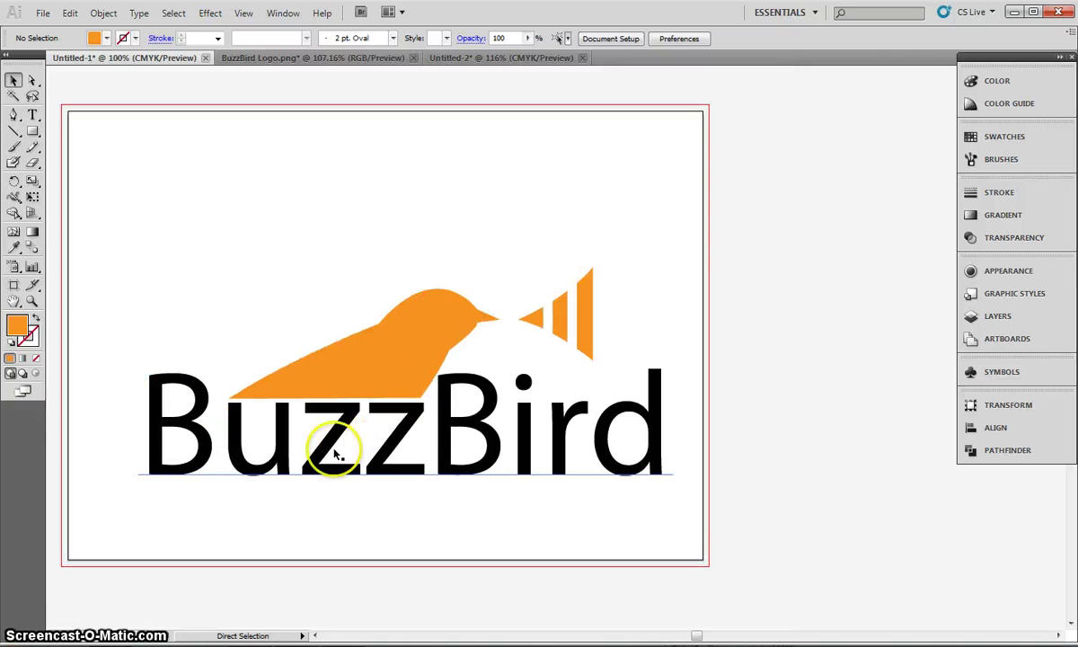
left_click(157, 404)
double_click(157, 404)
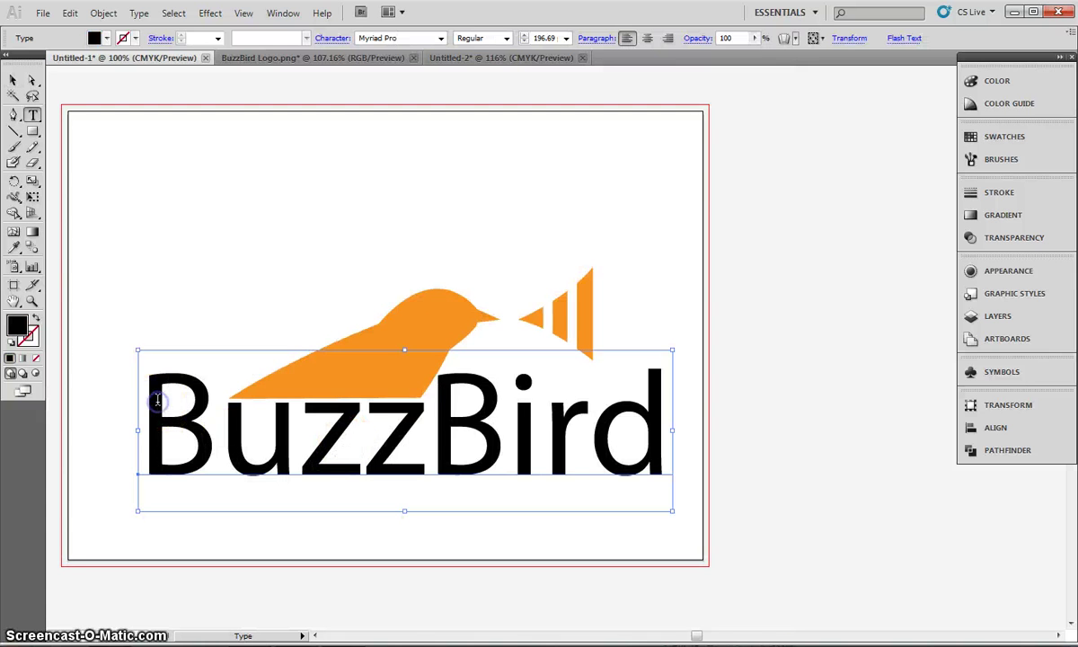
left_click_drag(157, 404, 804, 398)
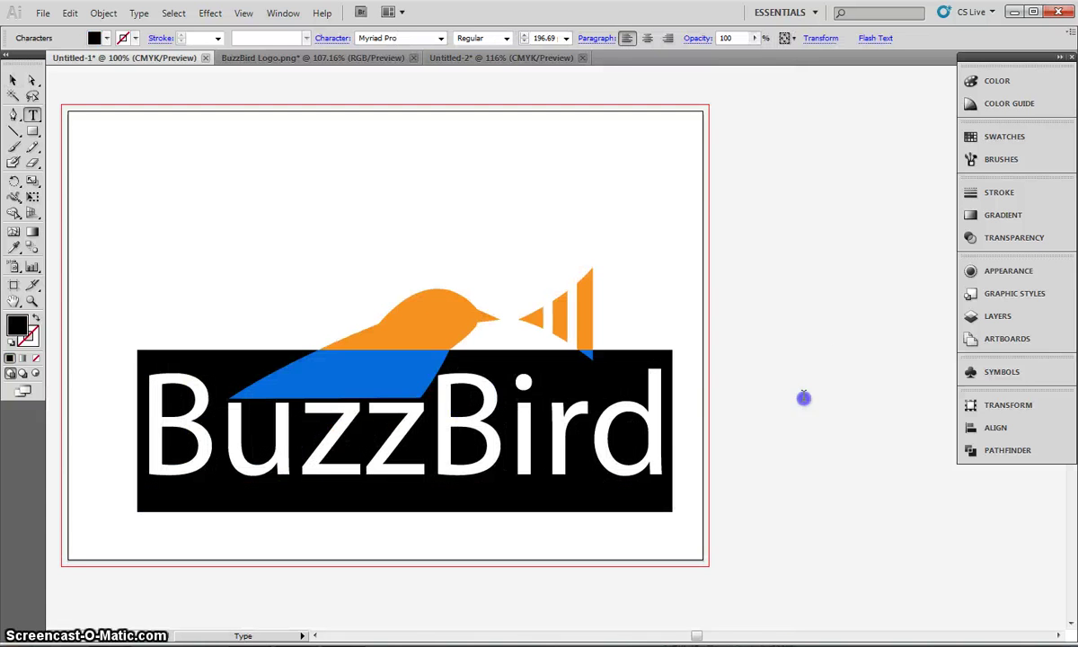
left_click(1000, 104)
left_click(998, 83)
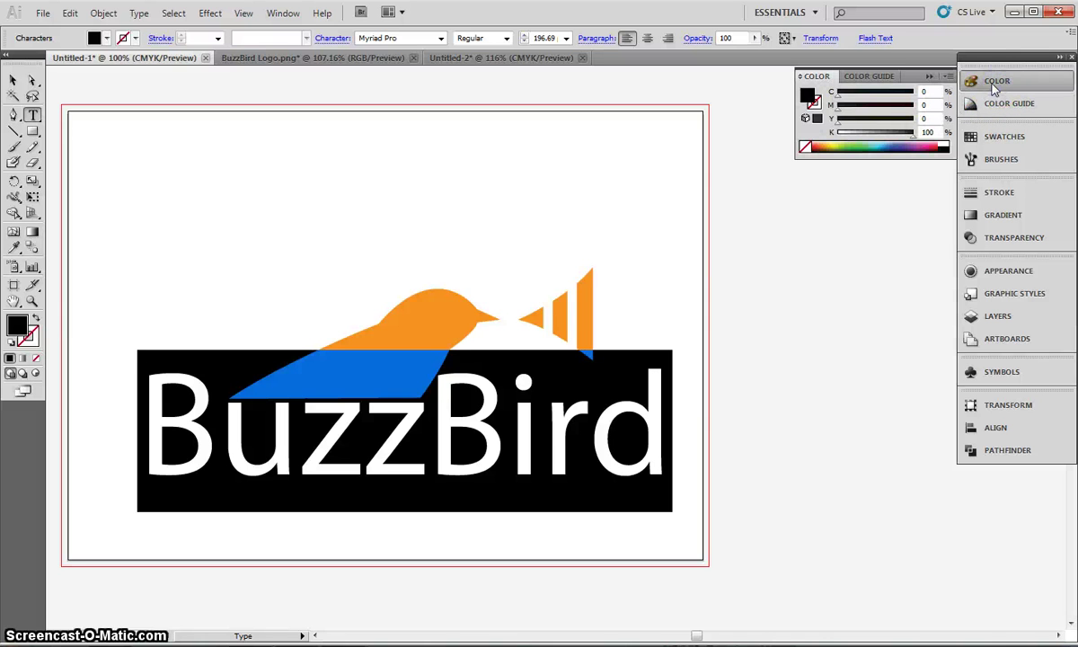
left_click(821, 146)
left_click(875, 77)
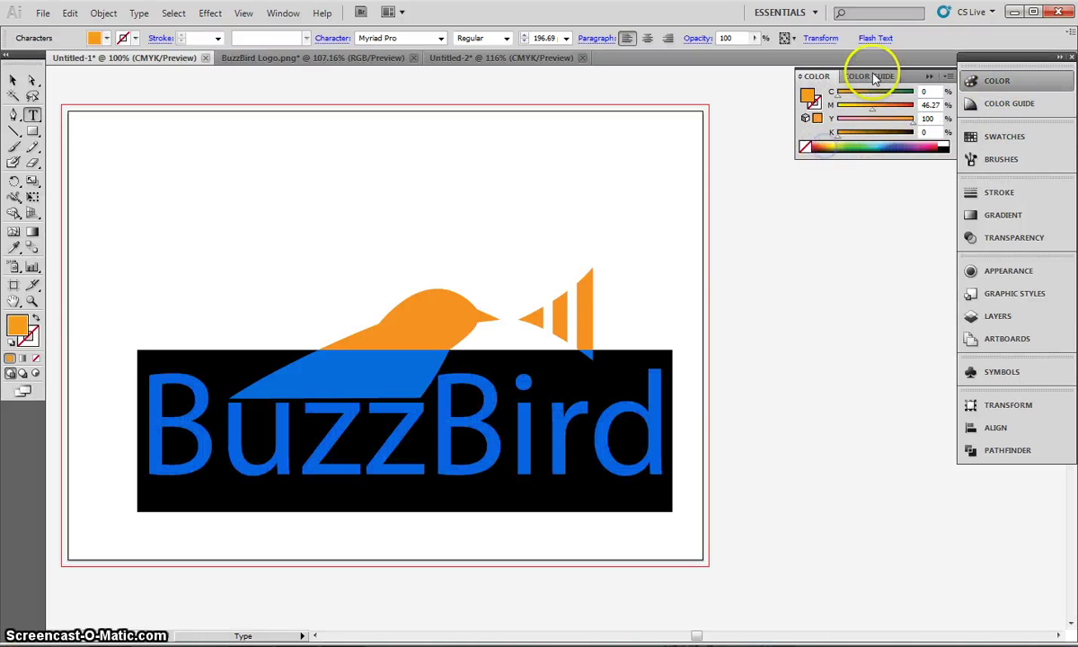
left_click(928, 75)
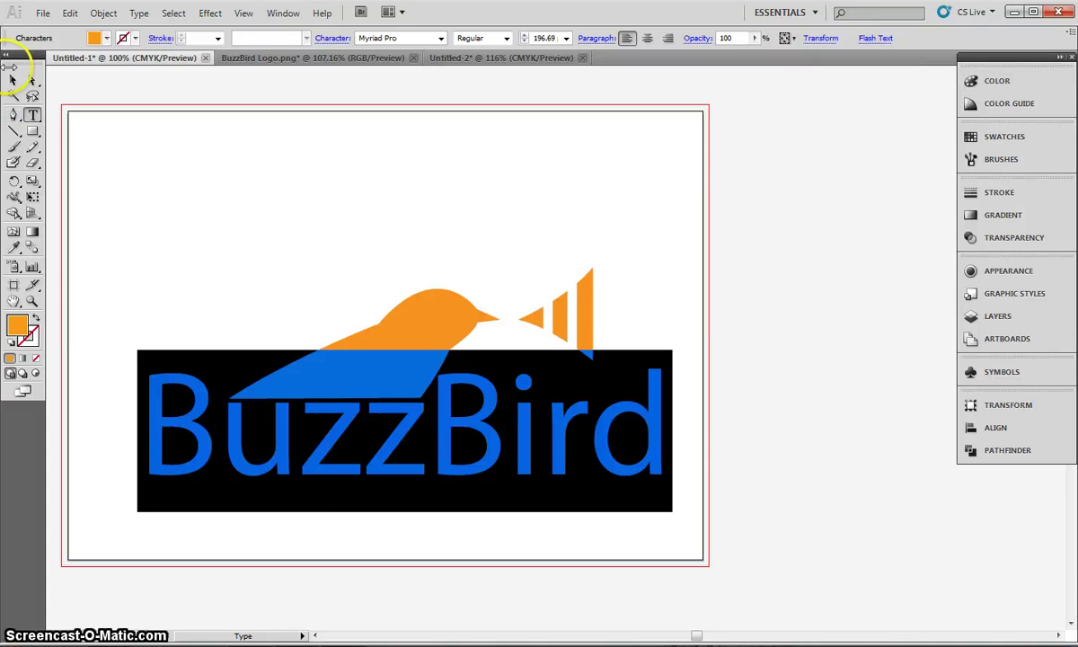
left_click(11, 79)
left_click(472, 228)
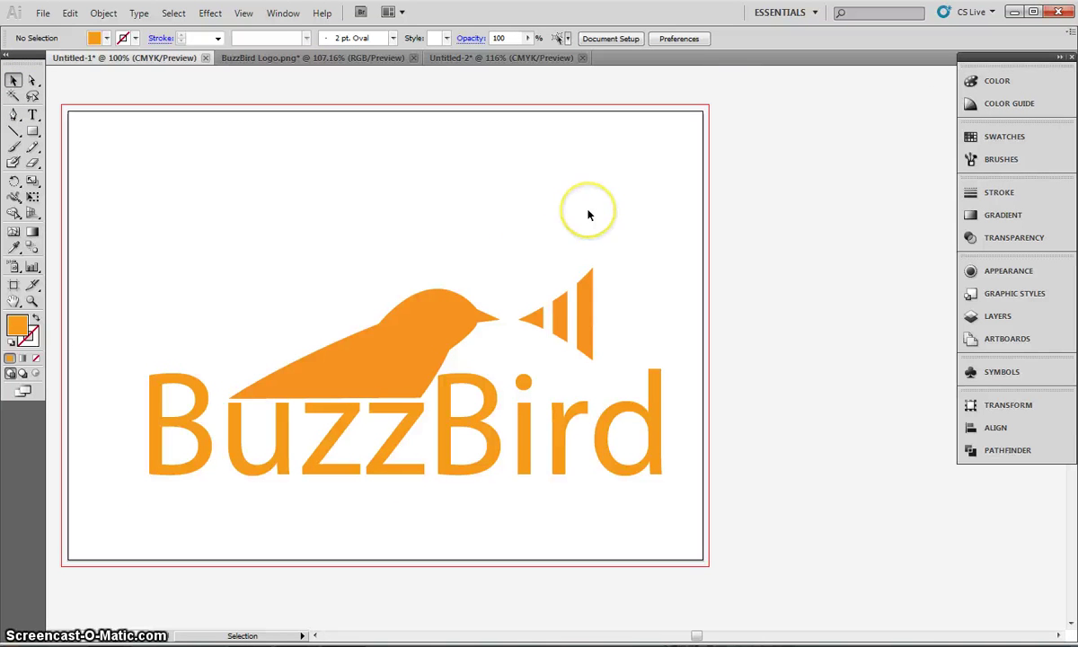